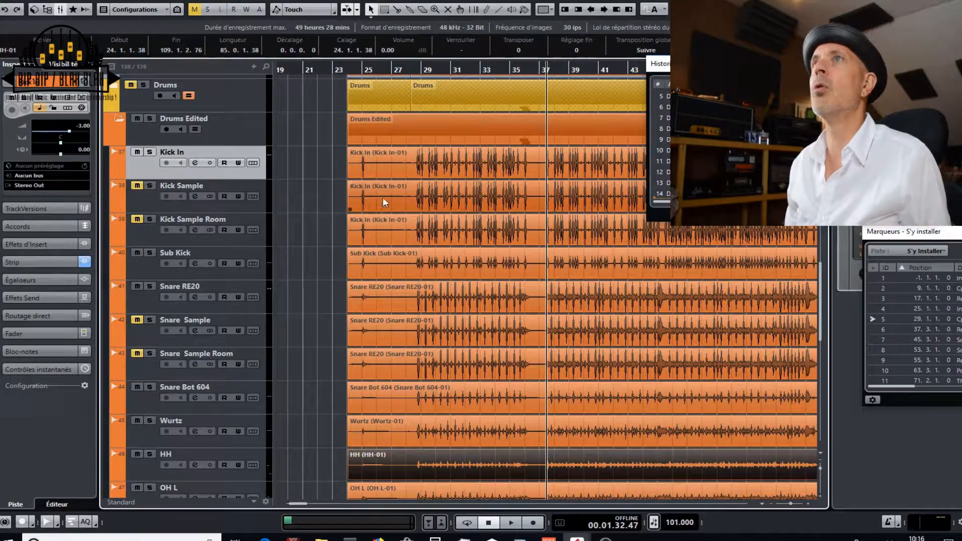
Step: Select the Kick Sample track, show it in the mixer, and open its Trigger_2 insert clear of the channel's controls
{"action": "left_click", "coordinate": [383, 197]}
{"action": "left_click", "coordinate": [257, 205]}
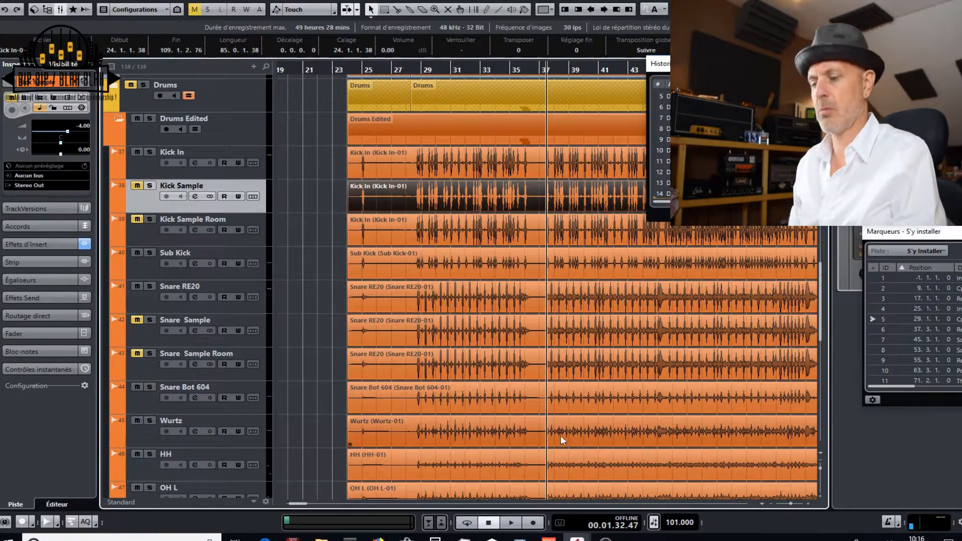
{"action": "key", "text": "F4"}
{"action": "key", "text": "F4"}
{"action": "key", "text": "F3"}
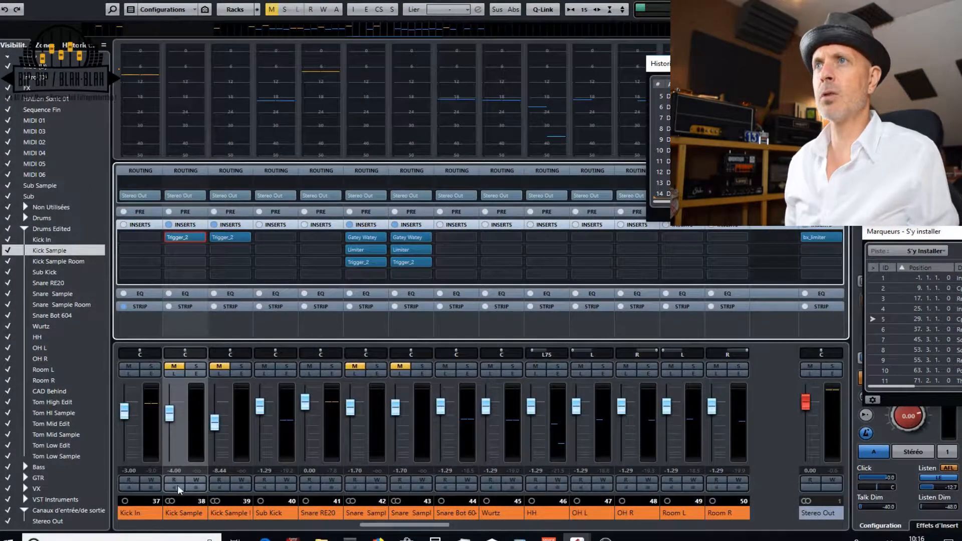
{"action": "left_click", "coordinate": [182, 236]}
{"action": "left_click_drag", "start_coordinate": [541, 83], "coordinate": [646, 91]}
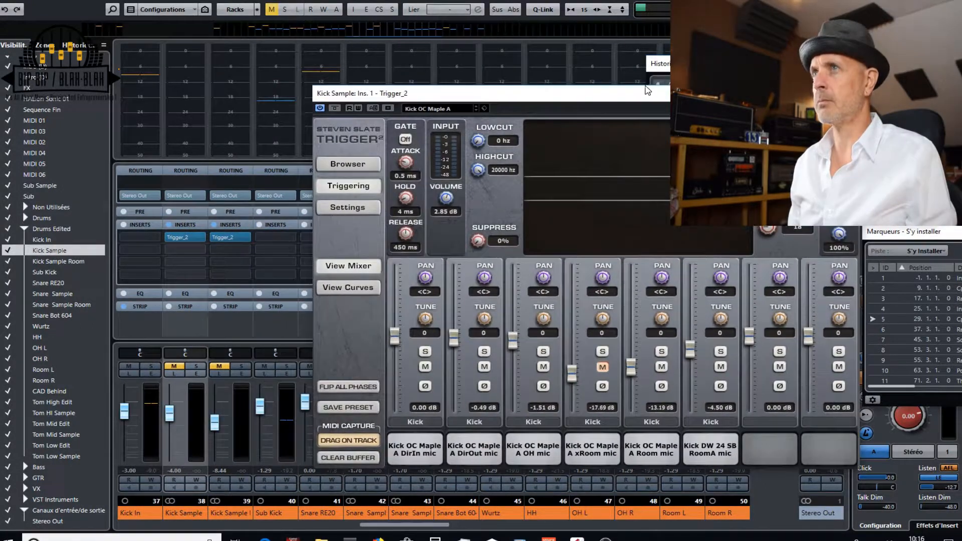
Step: Unmute the Kick Sample channel and audition it in solo before returning to the full drum mix
{"action": "left_click", "coordinate": [177, 363]}
{"action": "left_click", "coordinate": [194, 365]}
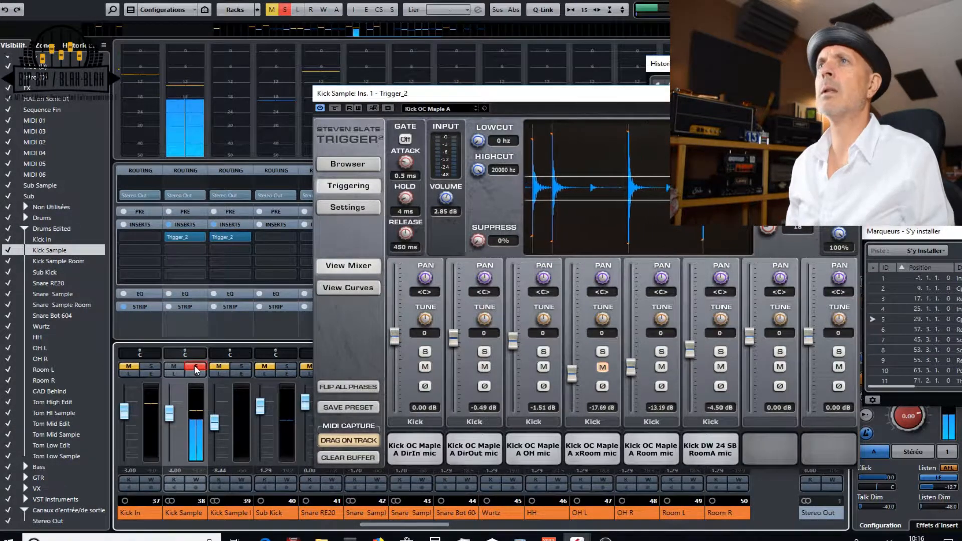
{"action": "left_click", "coordinate": [195, 366]}
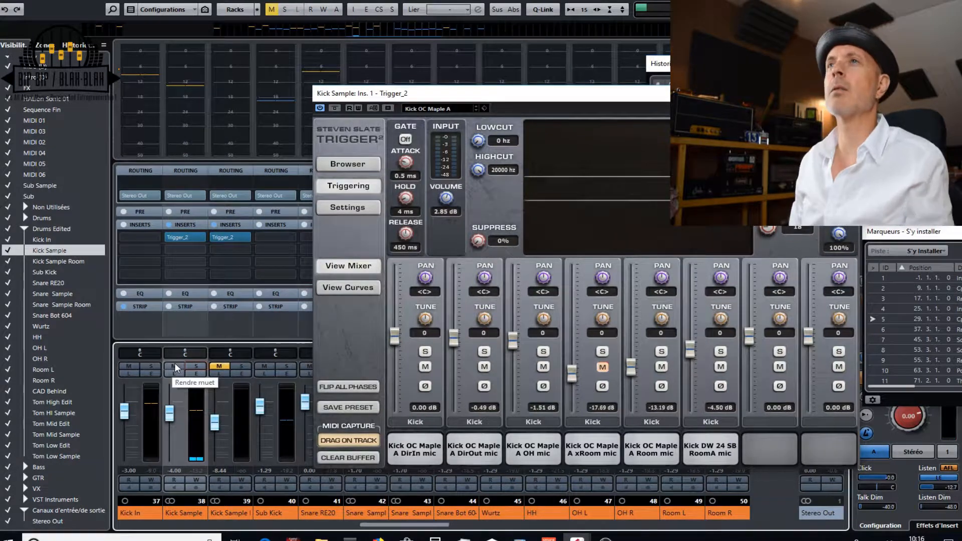
Step: Compare the drum mix with the Kick Sample channel muted and unmuted, then close its Trigger_2 window
{"action": "left_click", "coordinate": [175, 364]}
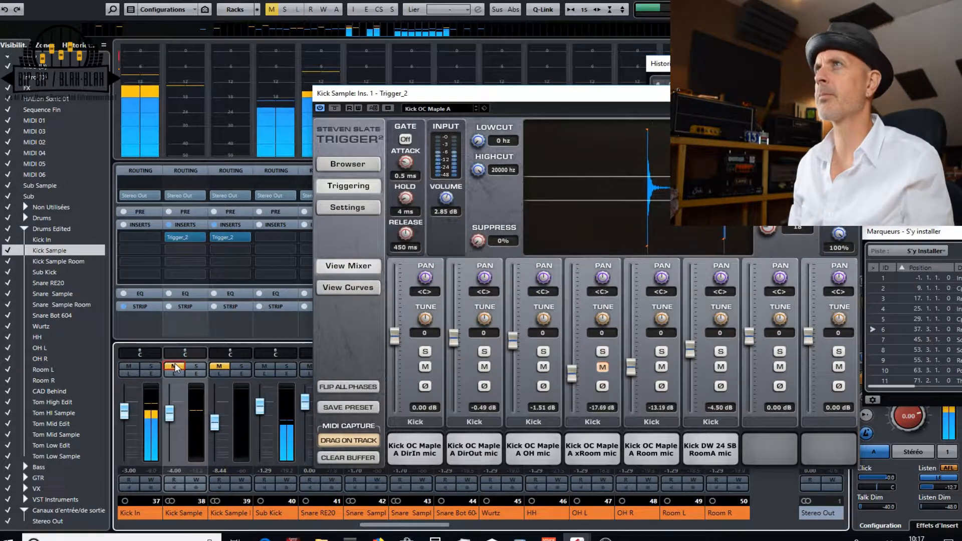
{"action": "key", "text": "space"}
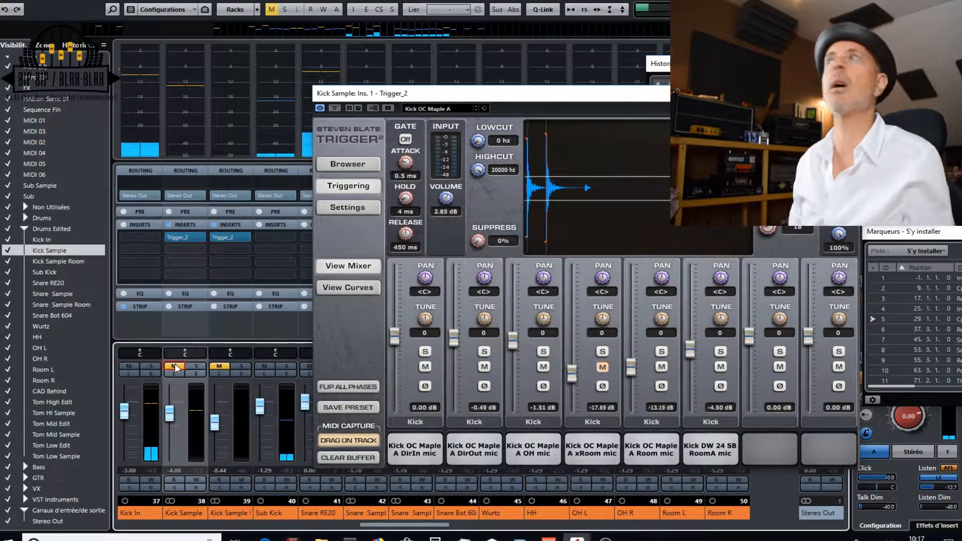
{"action": "key", "text": "space"}
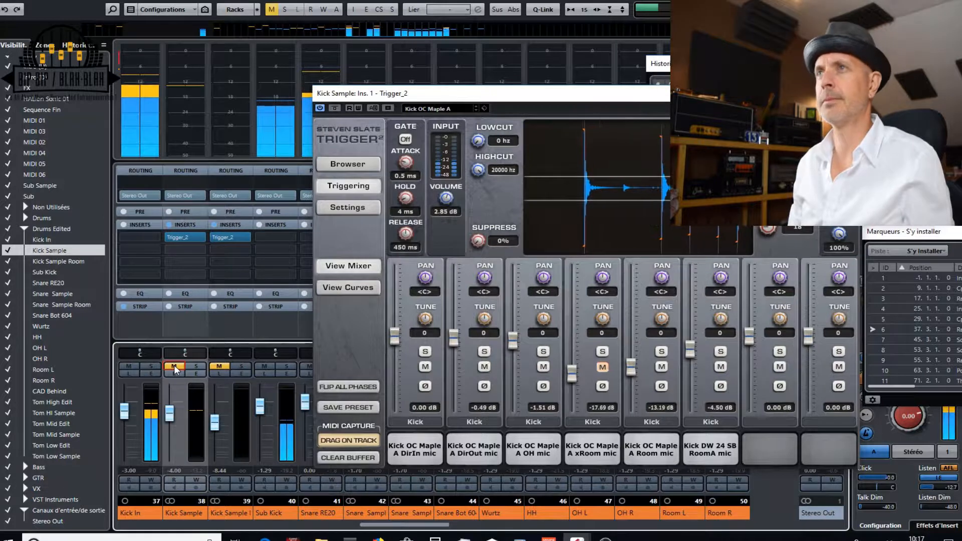
{"action": "left_click", "coordinate": [173, 365]}
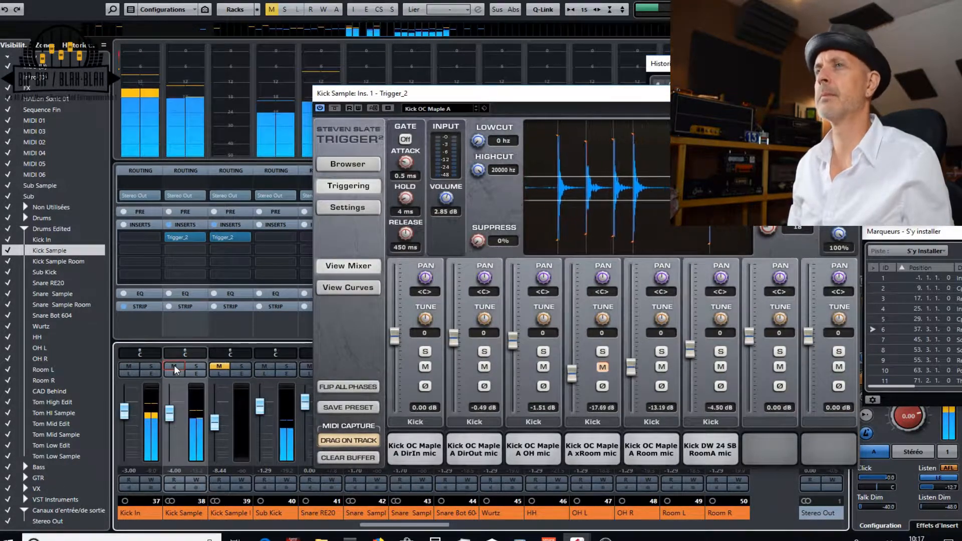
{"action": "key", "text": "space"}
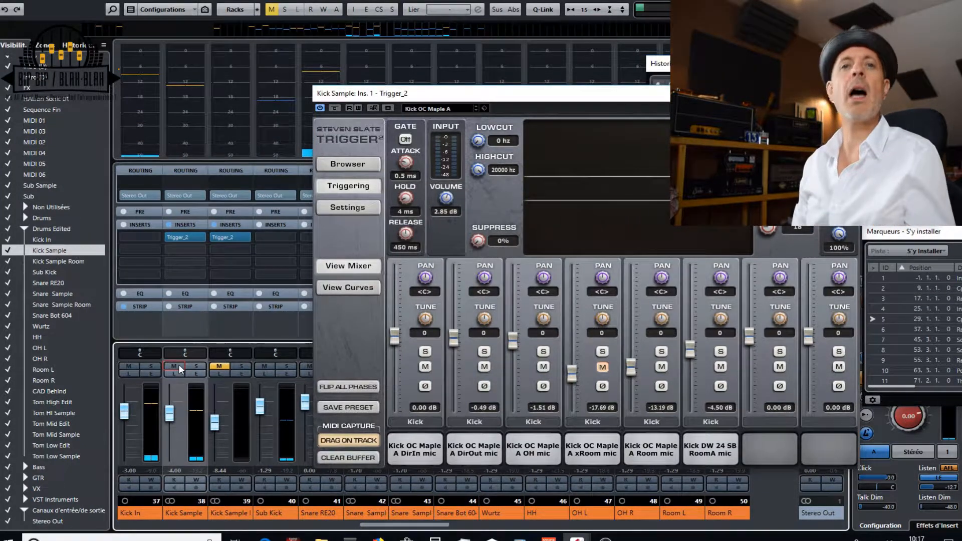
{"action": "key", "text": "space"}
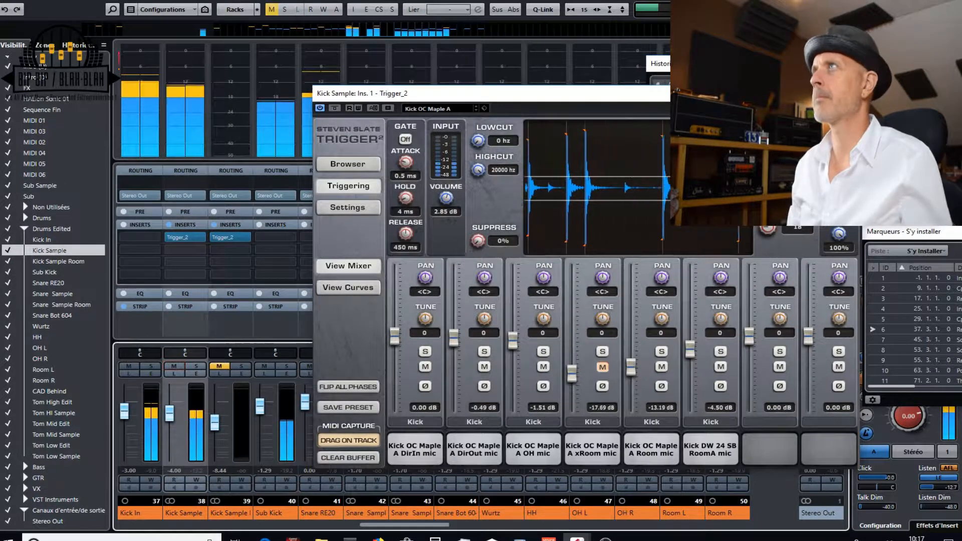
{"action": "left_click", "coordinate": [848, 93]}
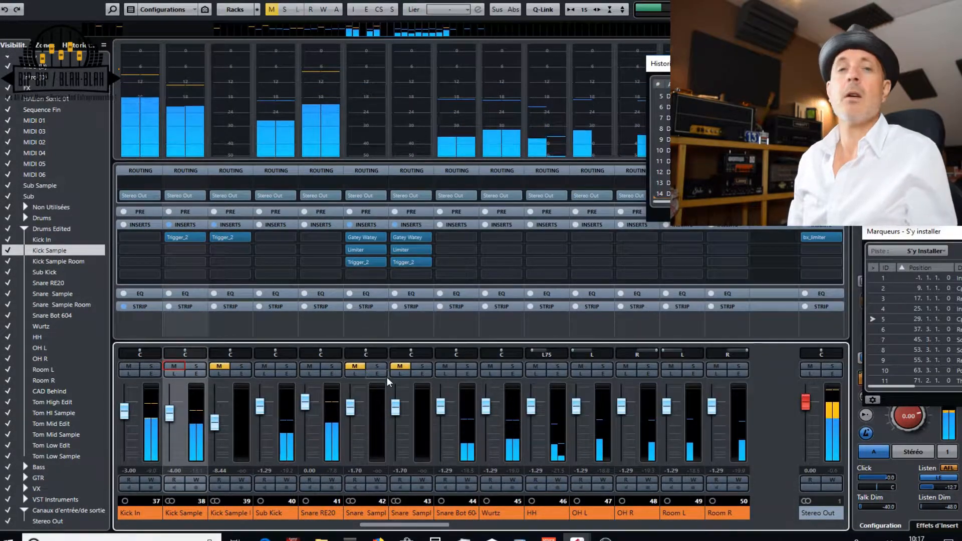
Step: Unmute the Snare Sample channel and review its Trigger_2 settings, closing the plug-in window when done
{"action": "left_click", "coordinate": [356, 366]}
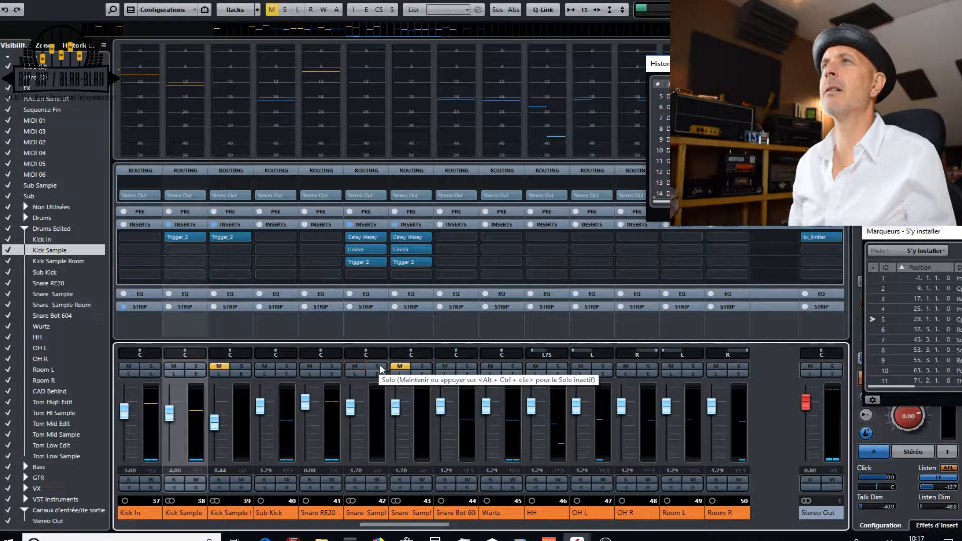
{"action": "left_click", "coordinate": [362, 262]}
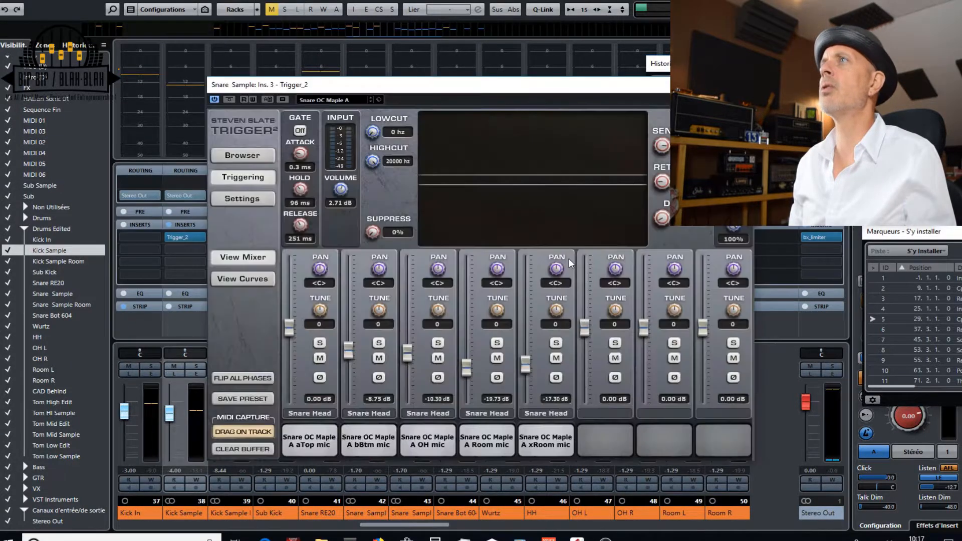
{"action": "left_click_drag", "start_coordinate": [560, 88], "coordinate": [628, 67]}
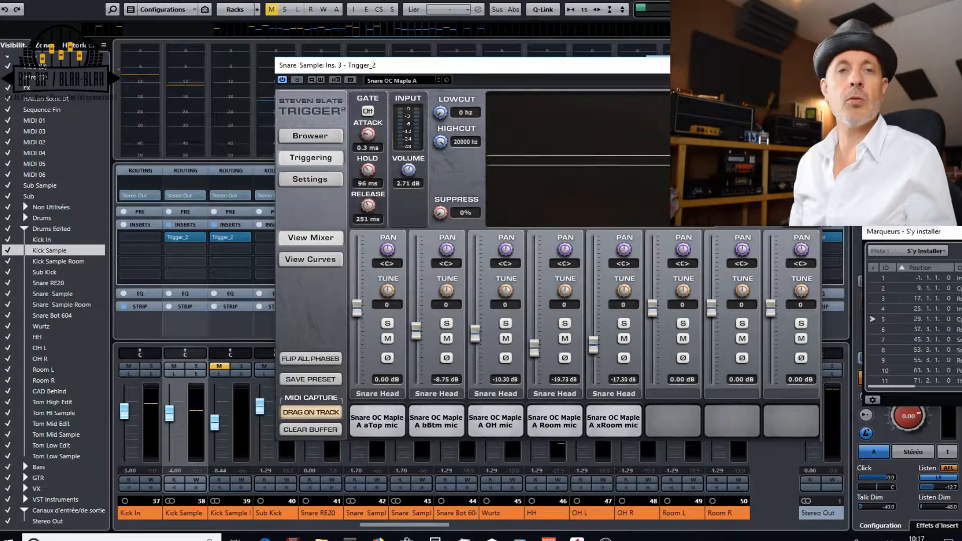
{"action": "left_click", "coordinate": [810, 65]}
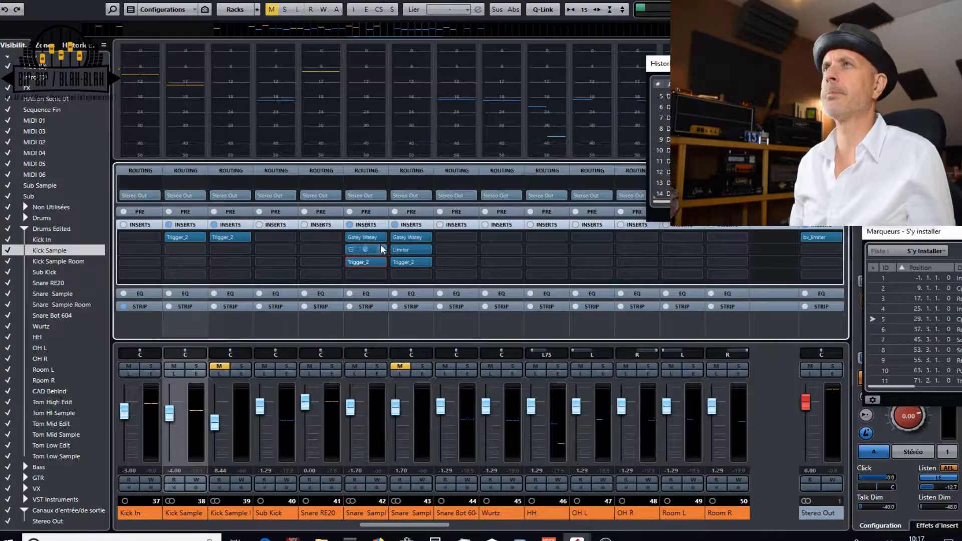
Step: Solo the Snare Sample channel and open its Gatey Watey insert with Trigger_2 and Limiter bypassed
{"action": "left_click", "coordinate": [377, 366]}
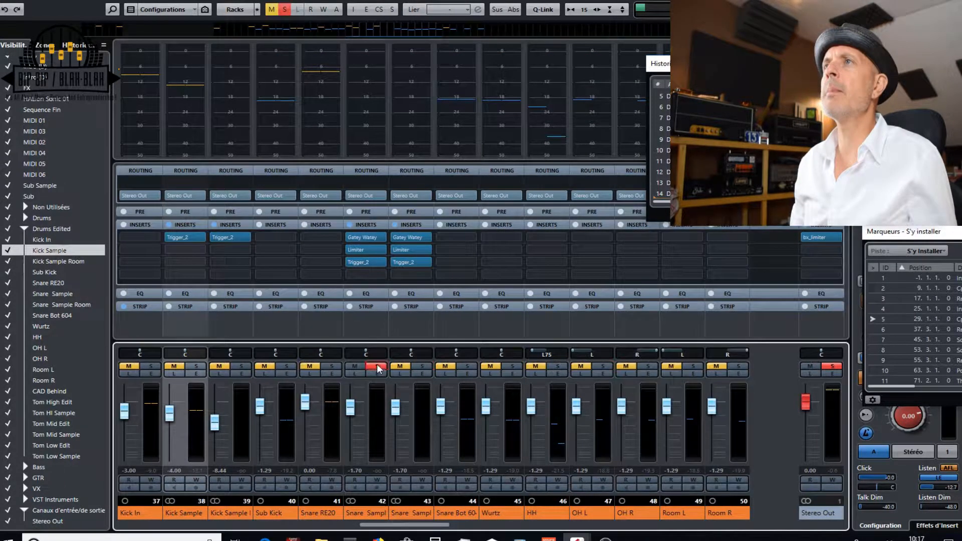
{"action": "left_click", "coordinate": [367, 236]}
{"action": "left_click_drag", "start_coordinate": [394, 167], "coordinate": [370, 12]}
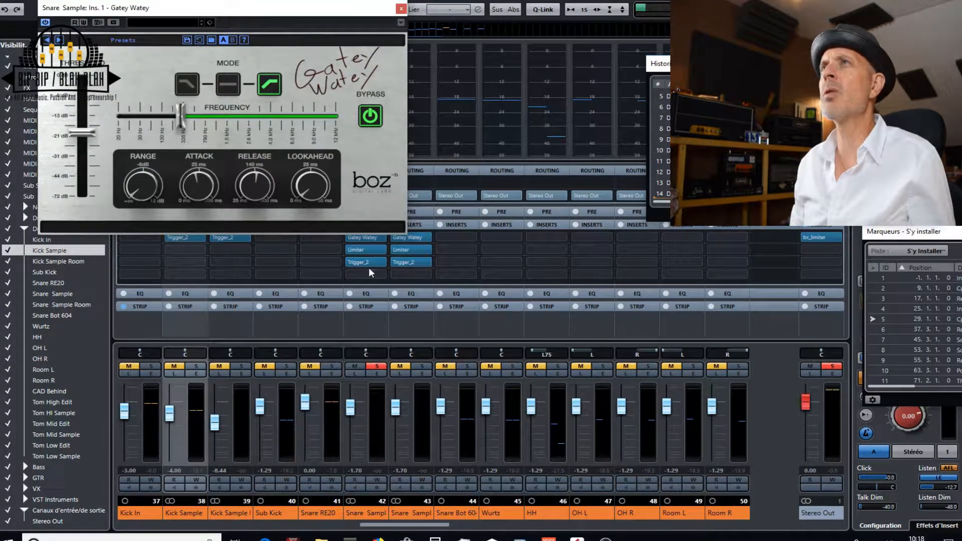
{"action": "left_click", "coordinate": [349, 261]}
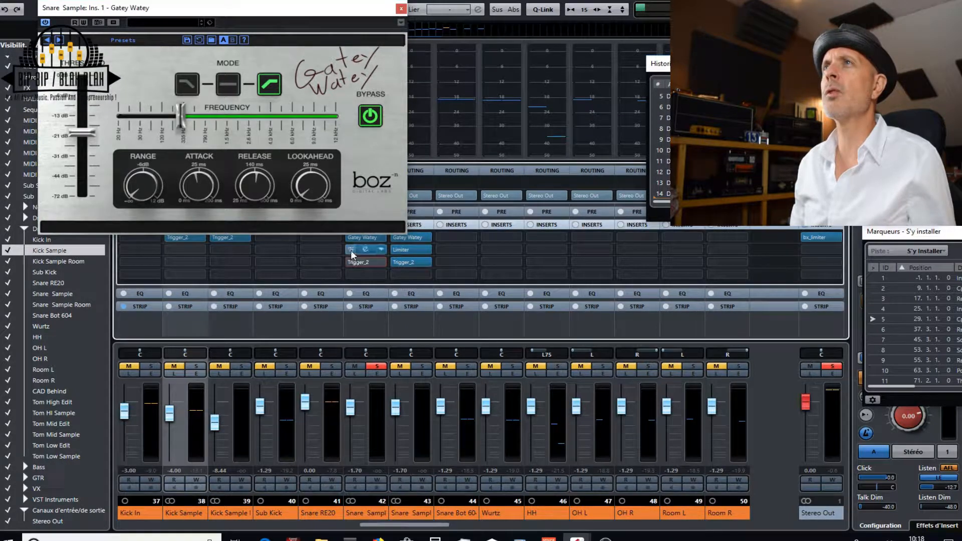
Step: Compare the soloed snare during playback with Gatey Watey disabled and enabled, leaving it enabled
{"action": "left_click", "coordinate": [371, 116]}
{"action": "key", "text": "space"}
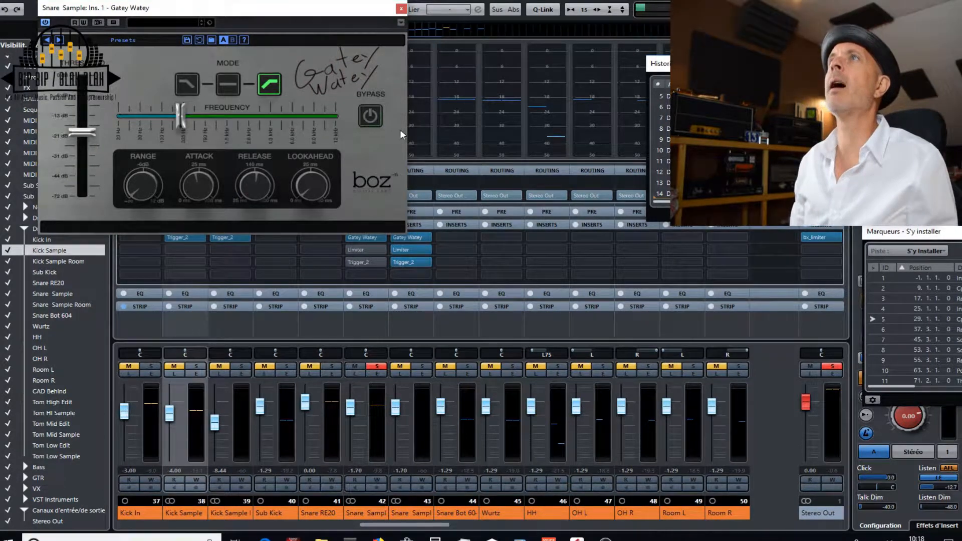
{"action": "left_click", "coordinate": [370, 115]}
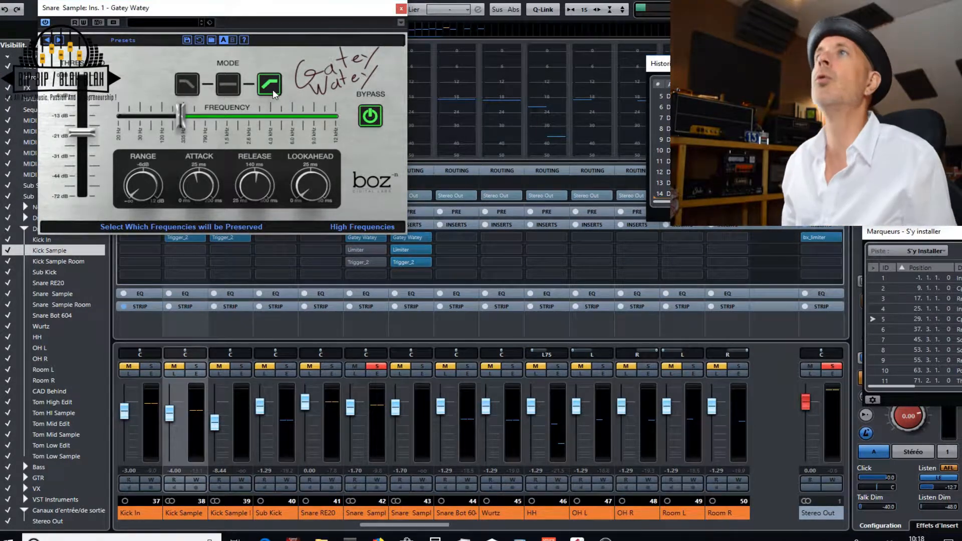
{"action": "left_click", "coordinate": [371, 119]}
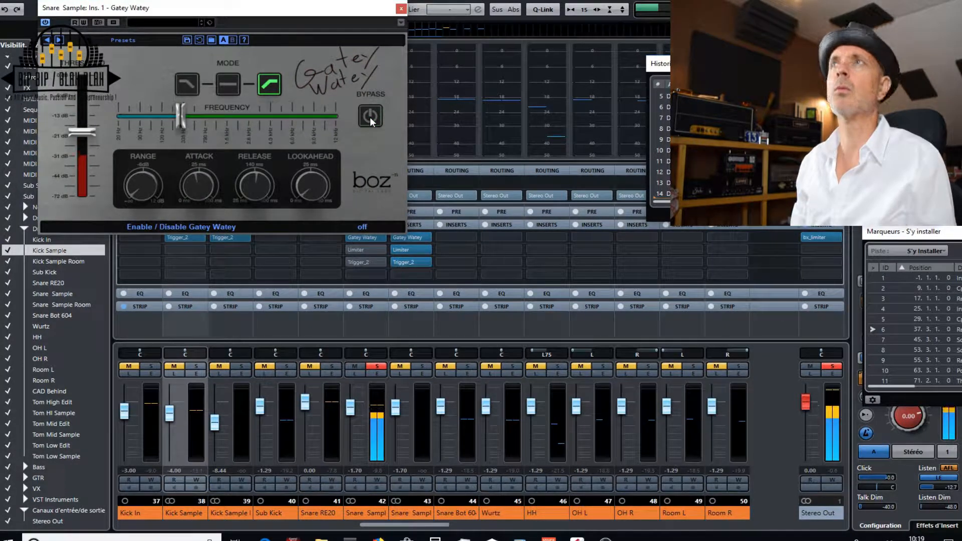
{"action": "left_click", "coordinate": [371, 118]}
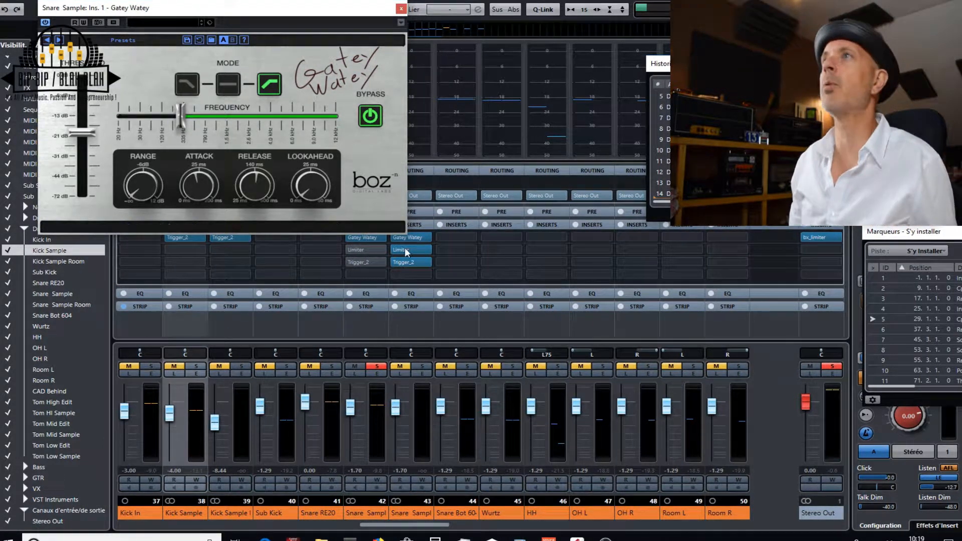
Step: Open the Snare Sample channel's Limiter and compare playback with it active and bypassed, leaving it active
{"action": "left_click", "coordinate": [363, 249]}
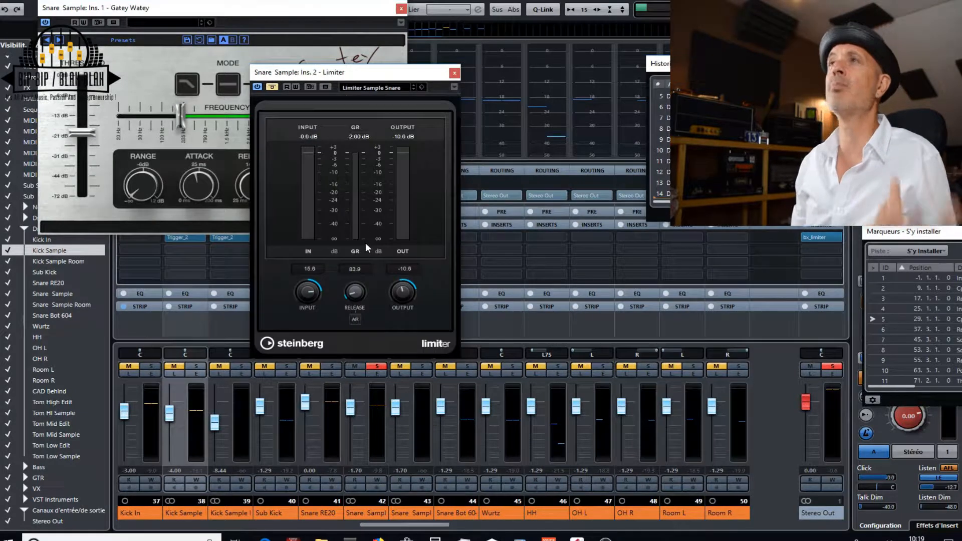
{"action": "left_click_drag", "start_coordinate": [359, 74], "coordinate": [434, 86]}
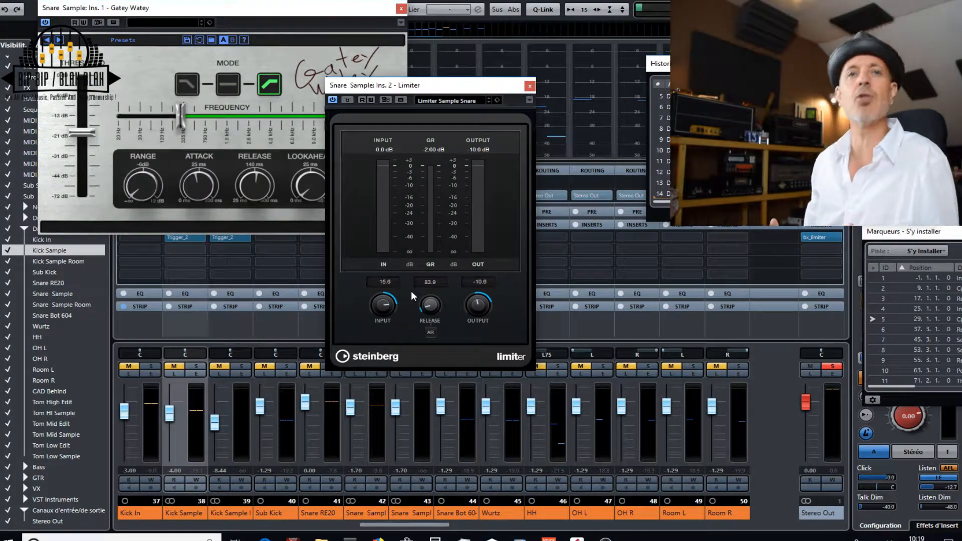
{"action": "key", "text": "space"}
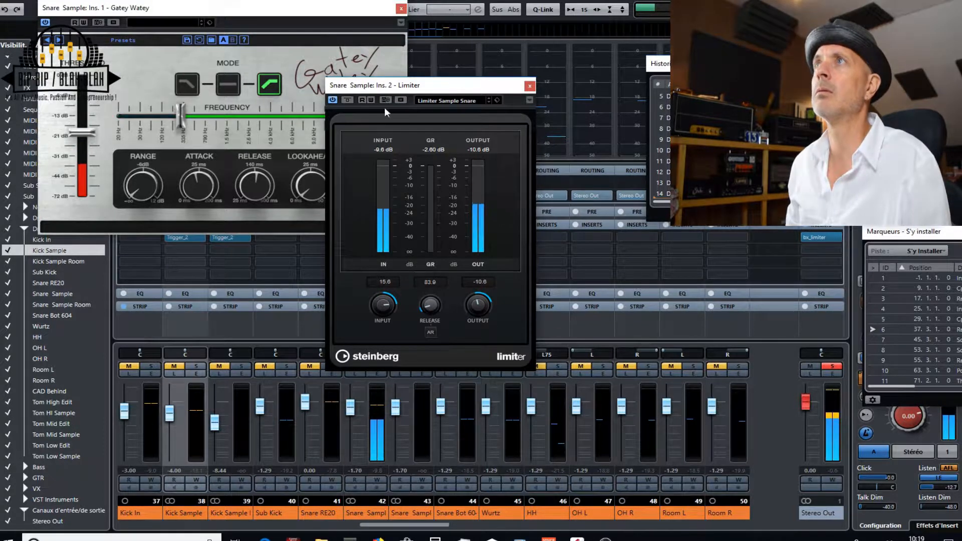
{"action": "left_click", "coordinate": [346, 100]}
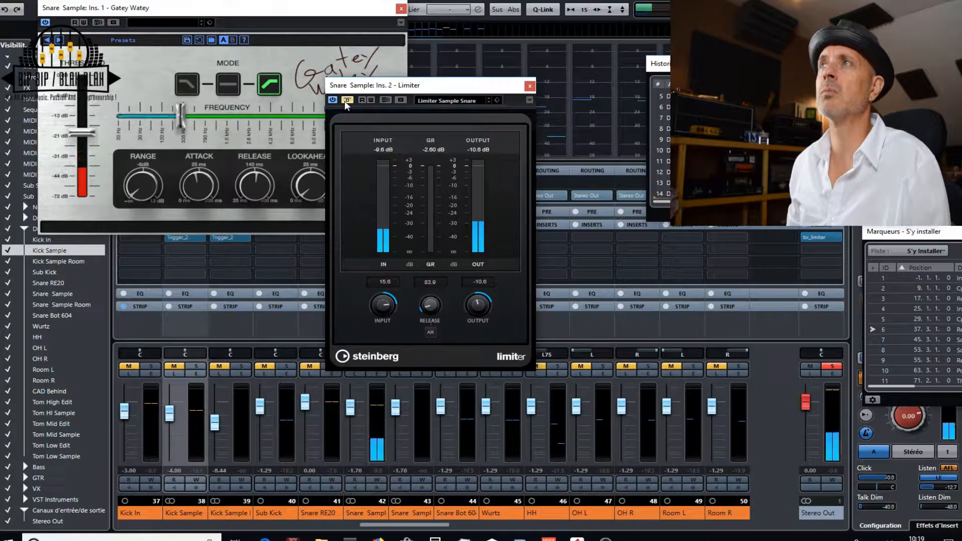
{"action": "left_click_drag", "start_coordinate": [452, 93], "coordinate": [522, 94]}
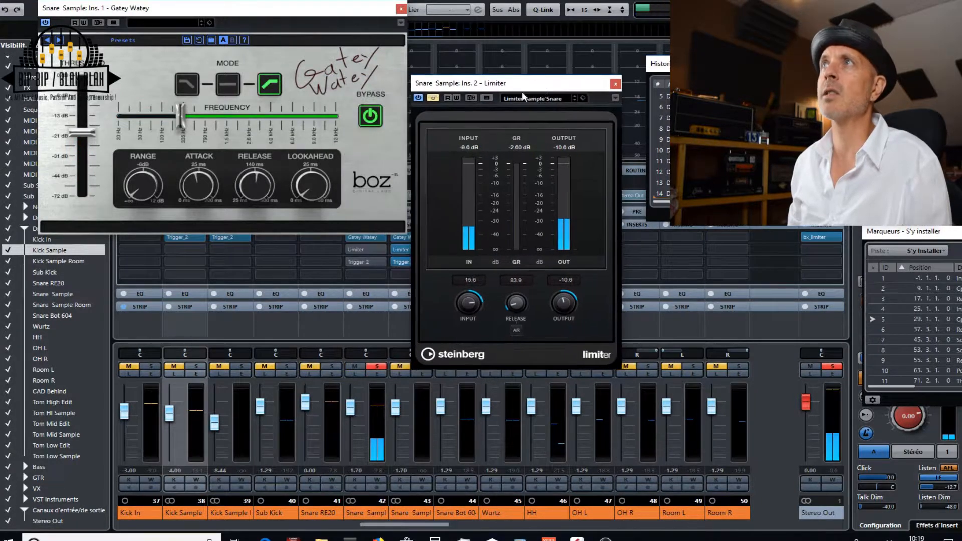
{"action": "left_click", "coordinate": [435, 97]}
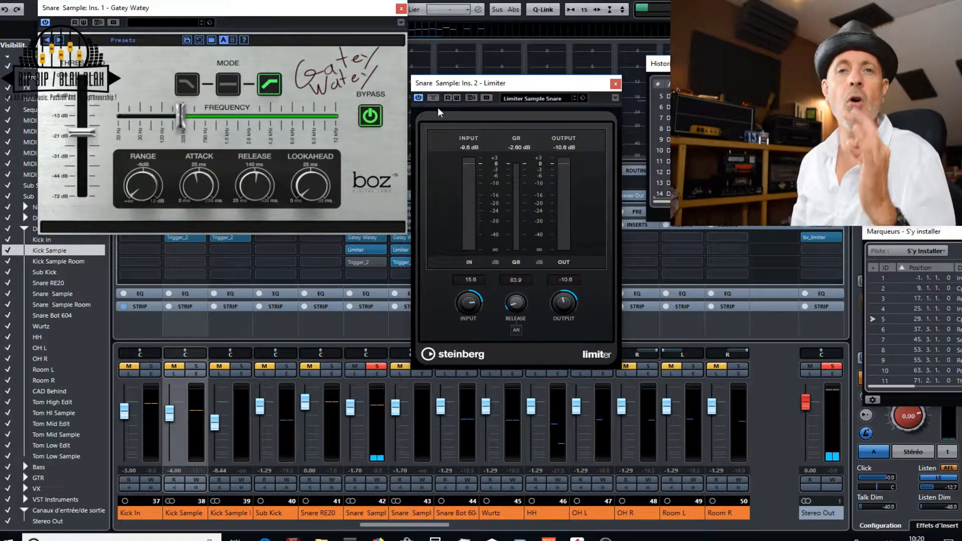
Step: Reactivate Trigger_2 on the Snare Sample channel and take the channel out of solo to hear the full drum mix
{"action": "left_click", "coordinate": [348, 263]}
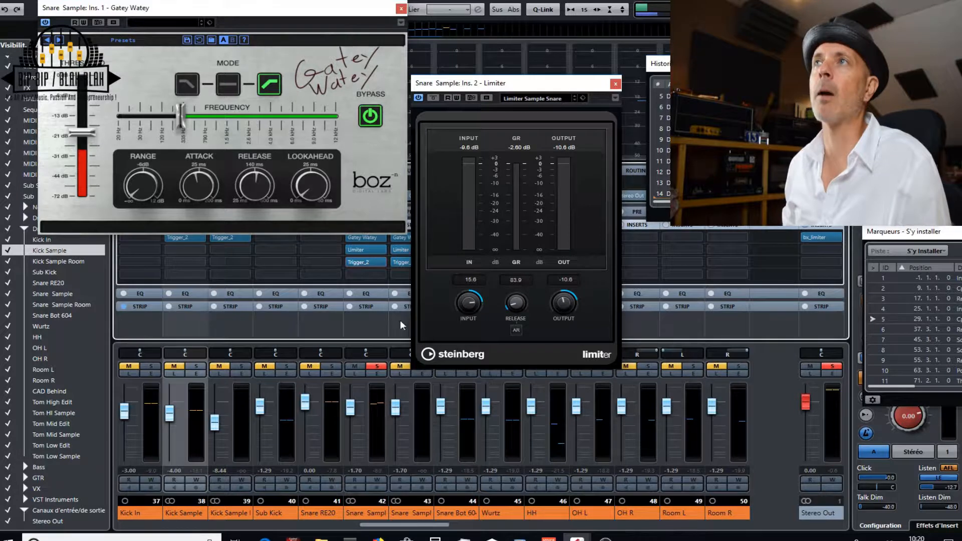
{"action": "left_click", "coordinate": [376, 367]}
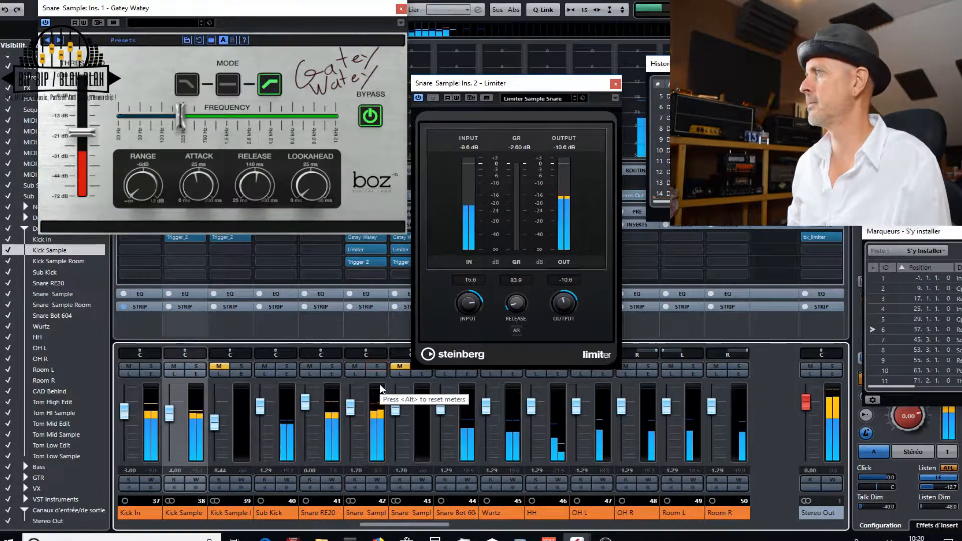
Step: Select the Kick Sample and Snare Sample channels together in the mixer
{"action": "left_click", "coordinate": [368, 513]}
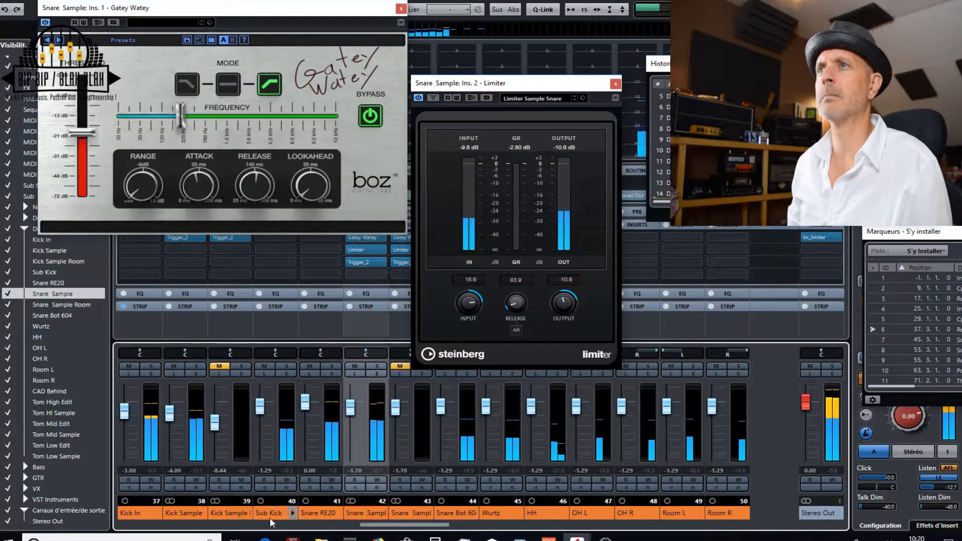
{"action": "left_click", "coordinate": [225, 513]}
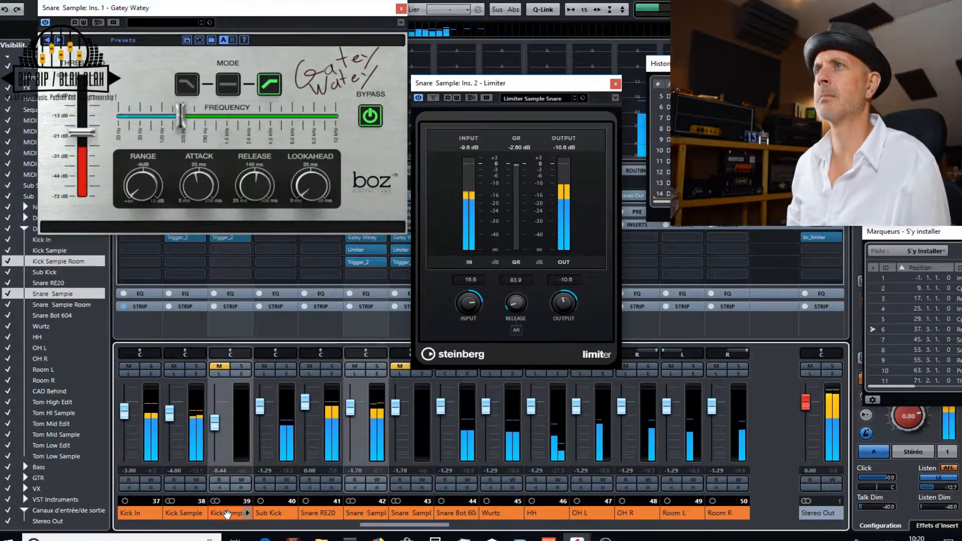
{"action": "left_click", "coordinate": [182, 513]}
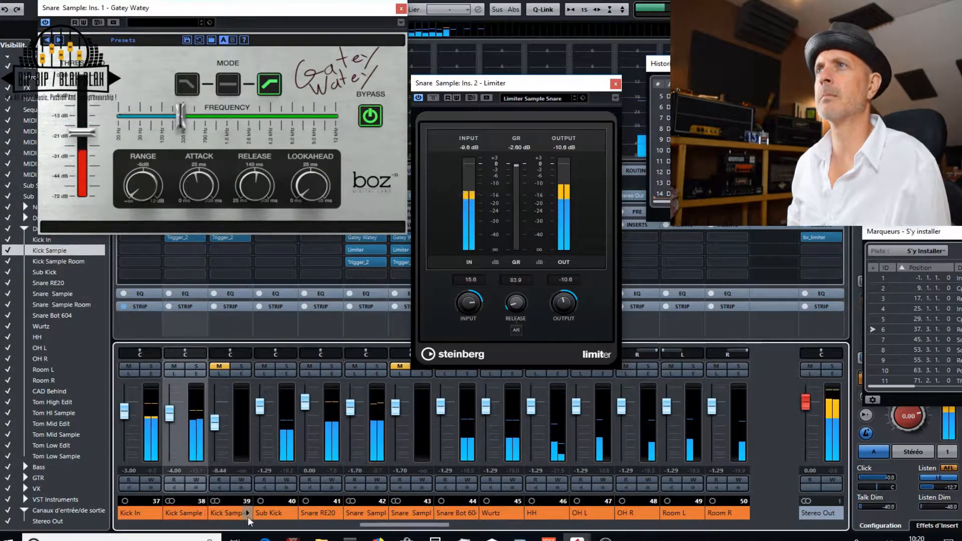
{"action": "left_click", "coordinate": [369, 513]}
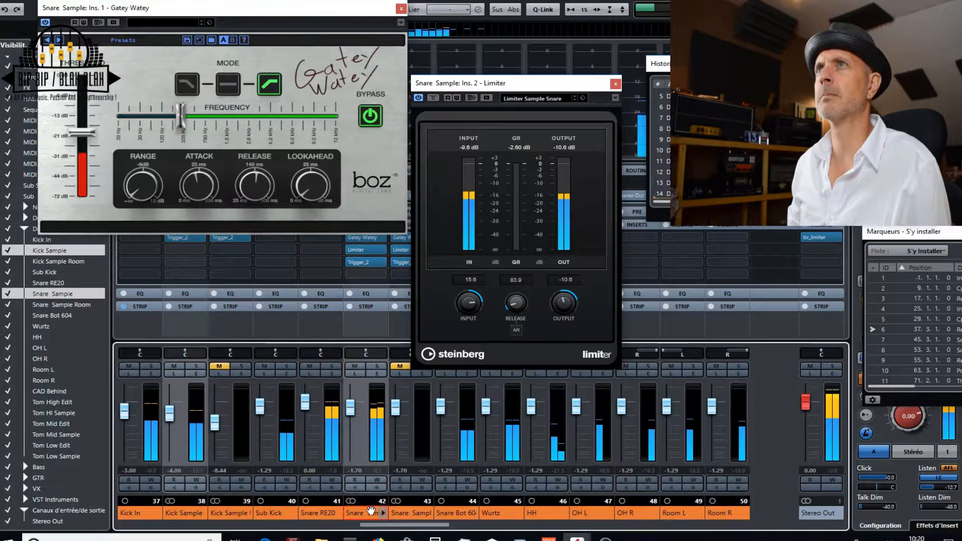
Step: Compare the drum mix with the Kick Sample and Snare Sample channels muted and unmuted, and close the Limiter and Gatey Watey windows
{"action": "left_click", "coordinate": [356, 366]}
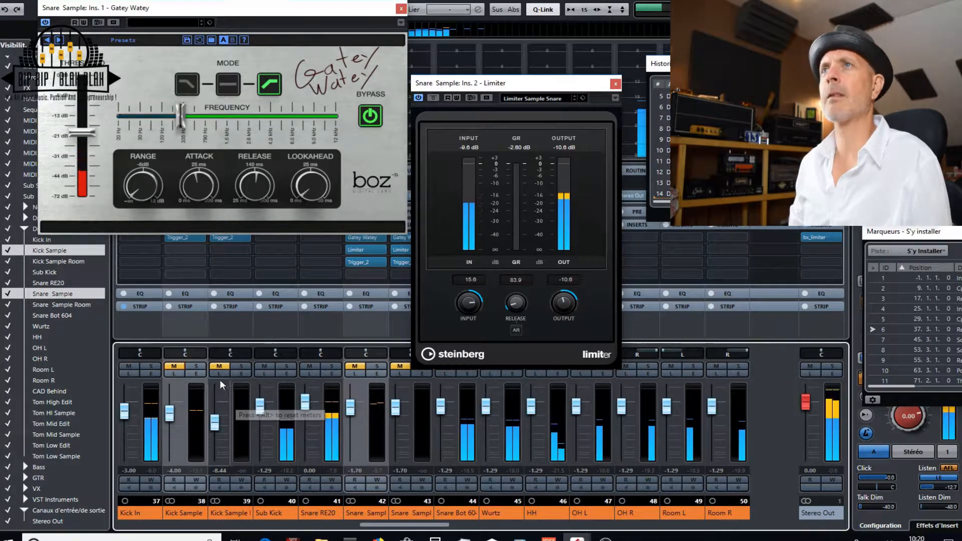
{"action": "left_click", "coordinate": [182, 366]}
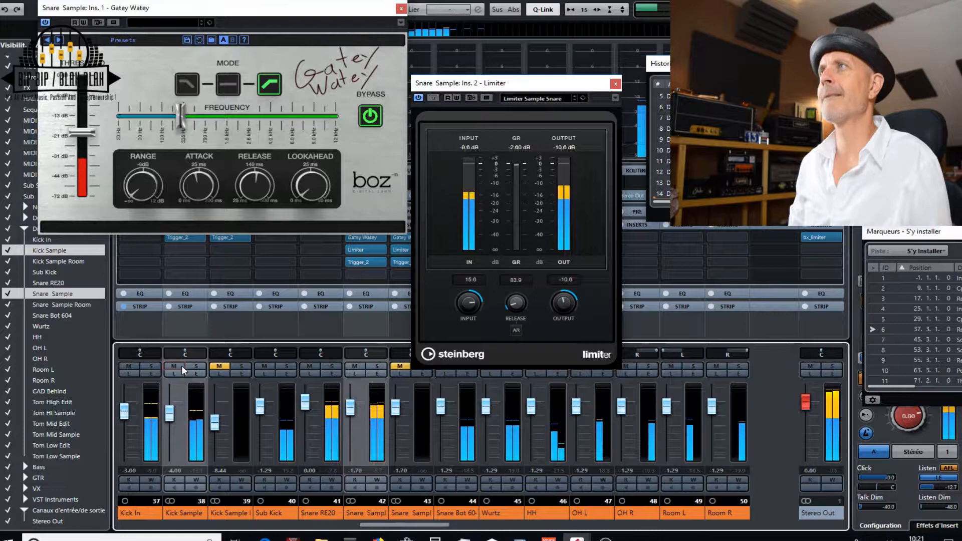
{"action": "left_click", "coordinate": [616, 83]}
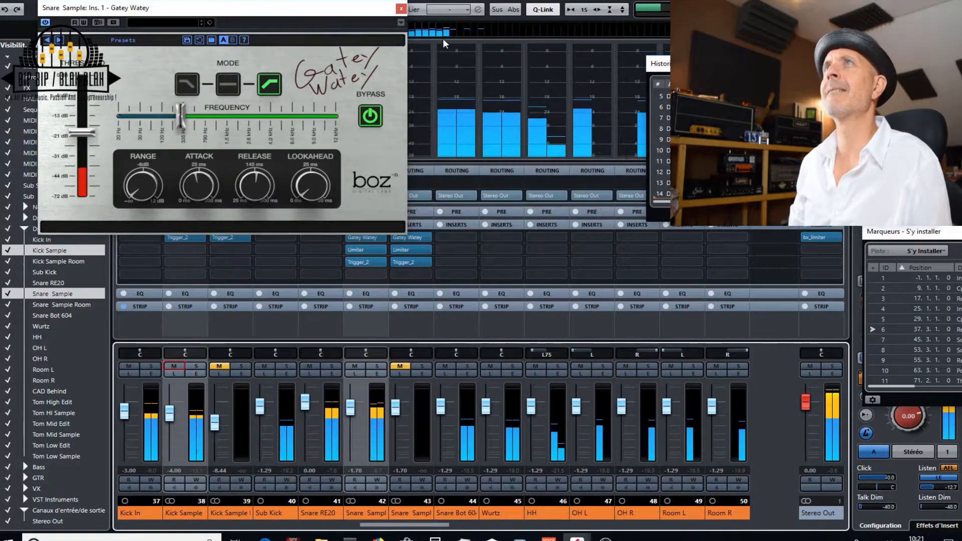
{"action": "left_click", "coordinate": [401, 8]}
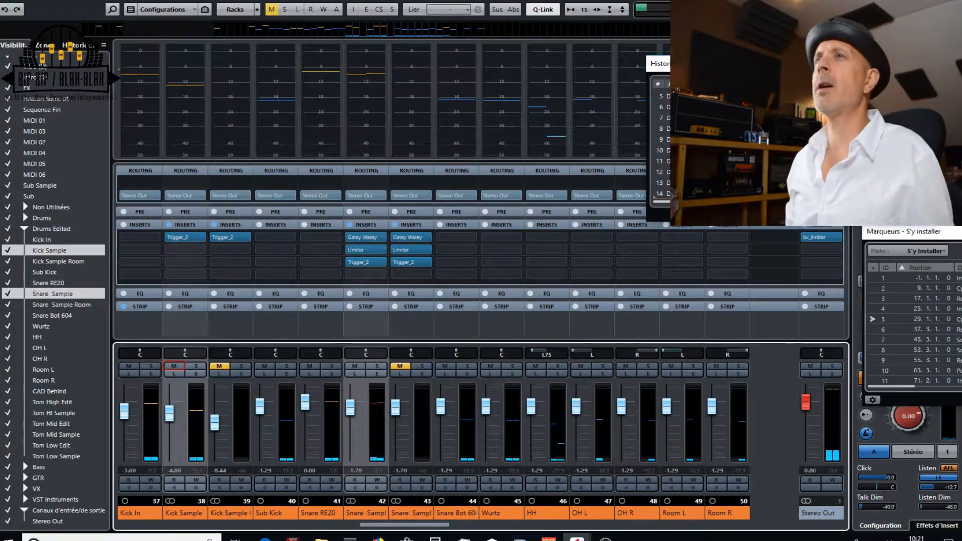
Step: Unmute the Kick Sample Room channel and audition it in solo before returning to the full mix
{"action": "left_click", "coordinate": [240, 514]}
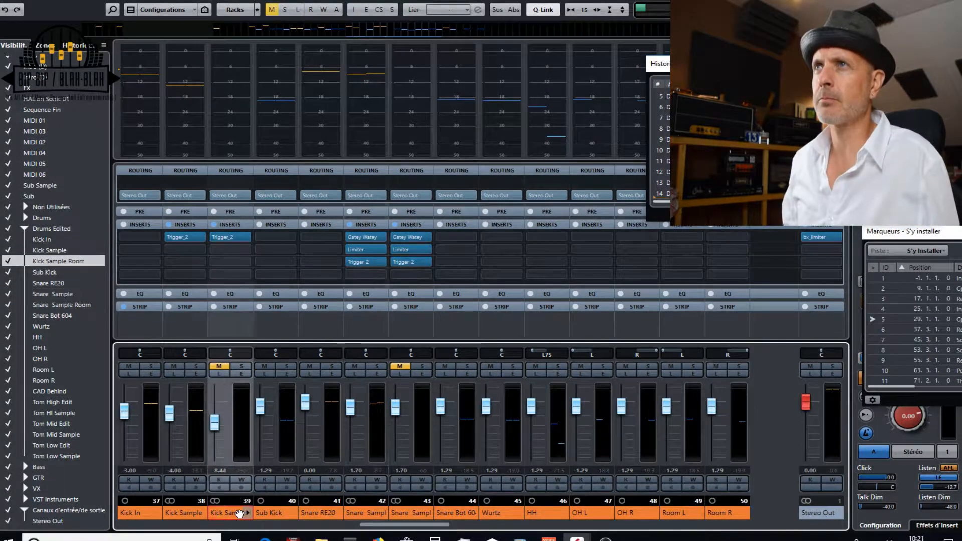
{"action": "left_click", "coordinate": [221, 368]}
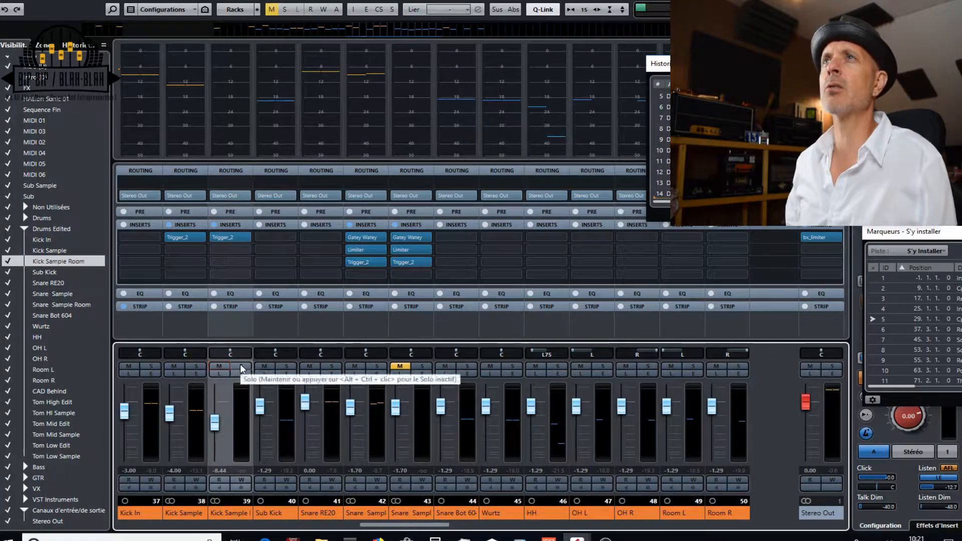
{"action": "left_click", "coordinate": [241, 367]}
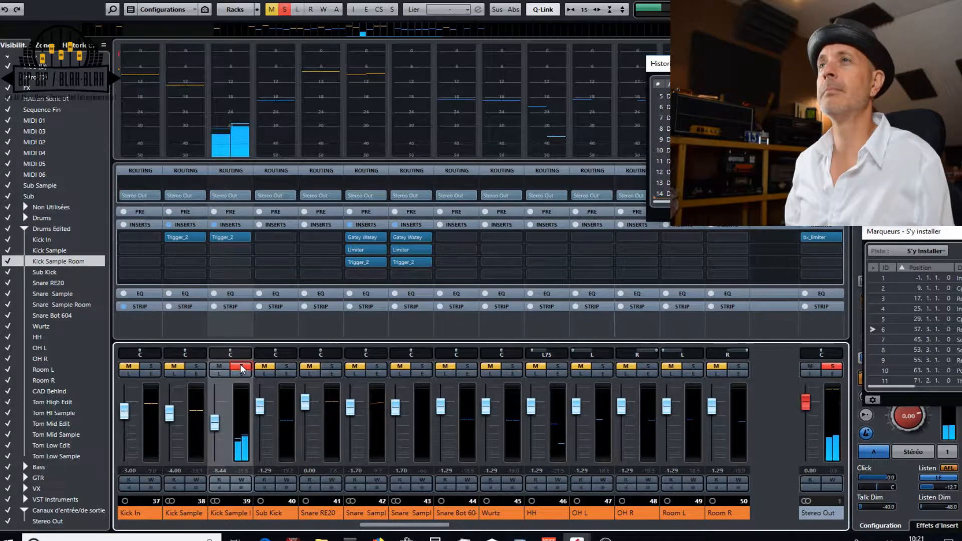
{"action": "left_click", "coordinate": [240, 364]}
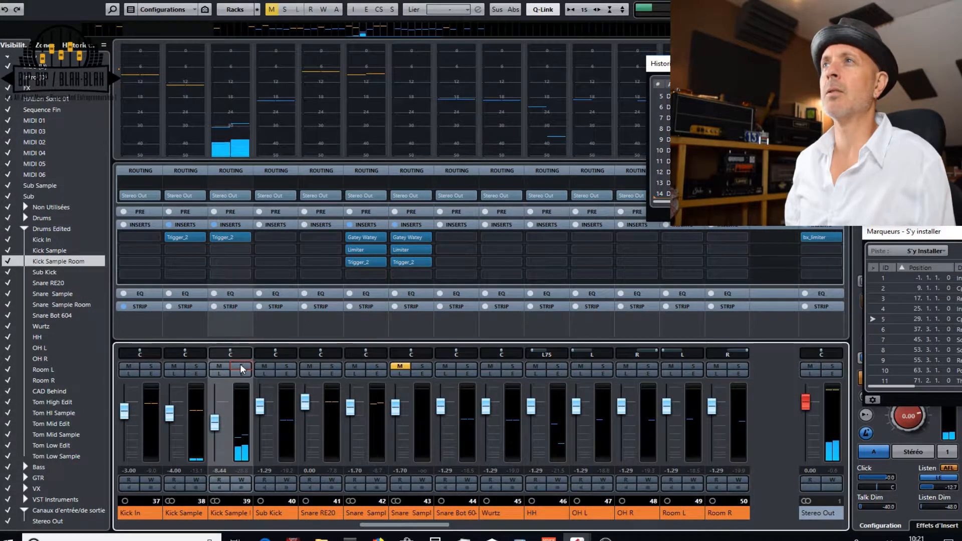
Step: Unmute the Snare Sample Room channel and audition it in solo, closing its channel settings window and releasing solo
{"action": "left_click", "coordinate": [422, 372]}
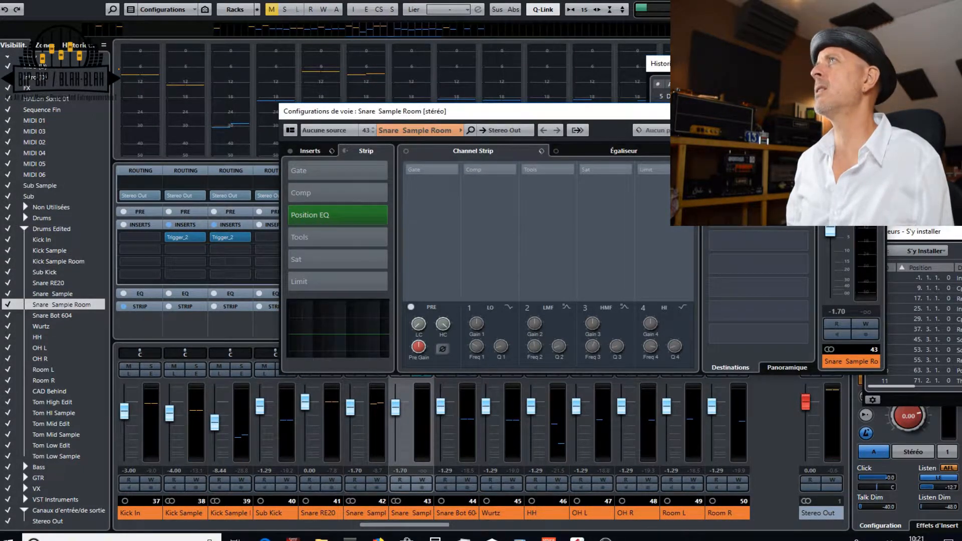
{"action": "left_click", "coordinate": [874, 111]}
{"action": "left_click", "coordinate": [425, 365]}
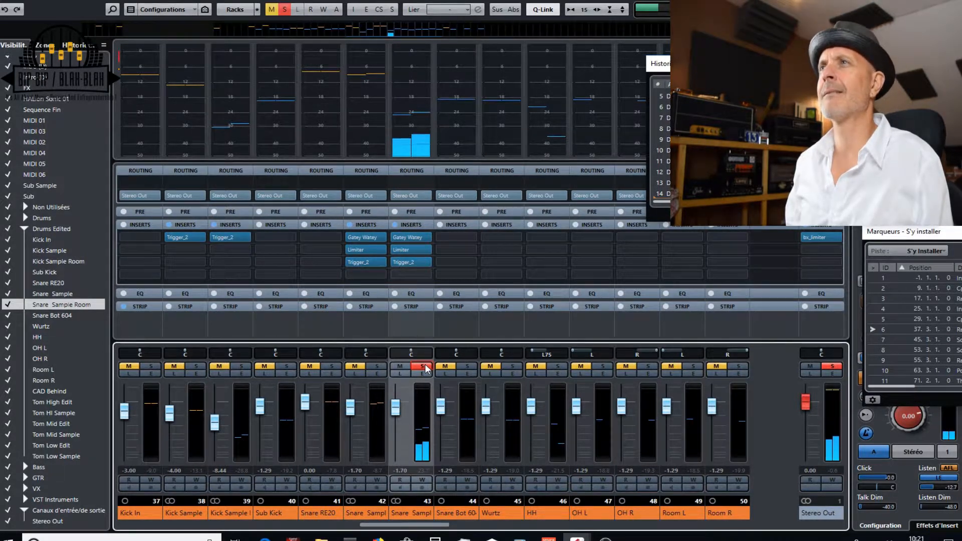
{"action": "left_click", "coordinate": [424, 365]}
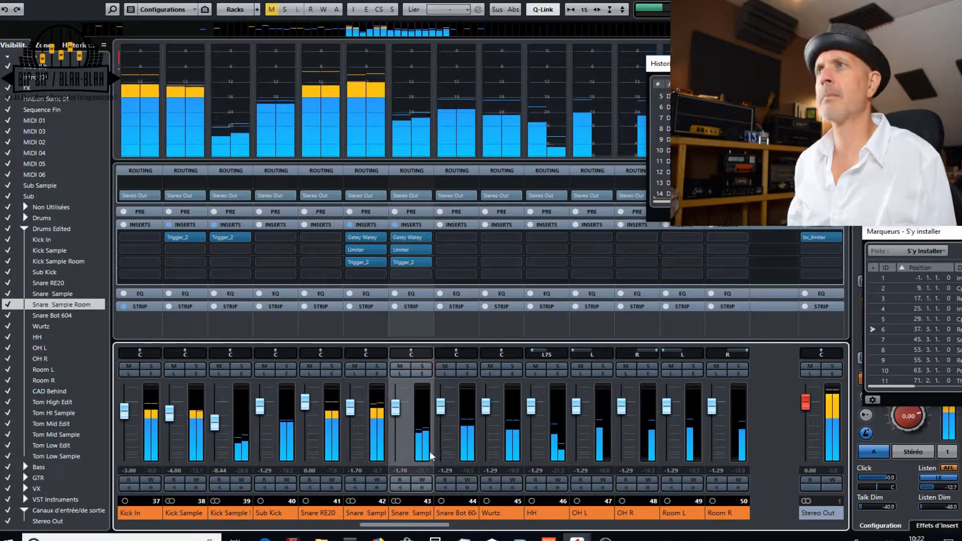
Step: Select the Kick Sample Room and Snare Sample Room channels together and mute them to hear the drums without the rooms
{"action": "left_click", "coordinate": [232, 513]}
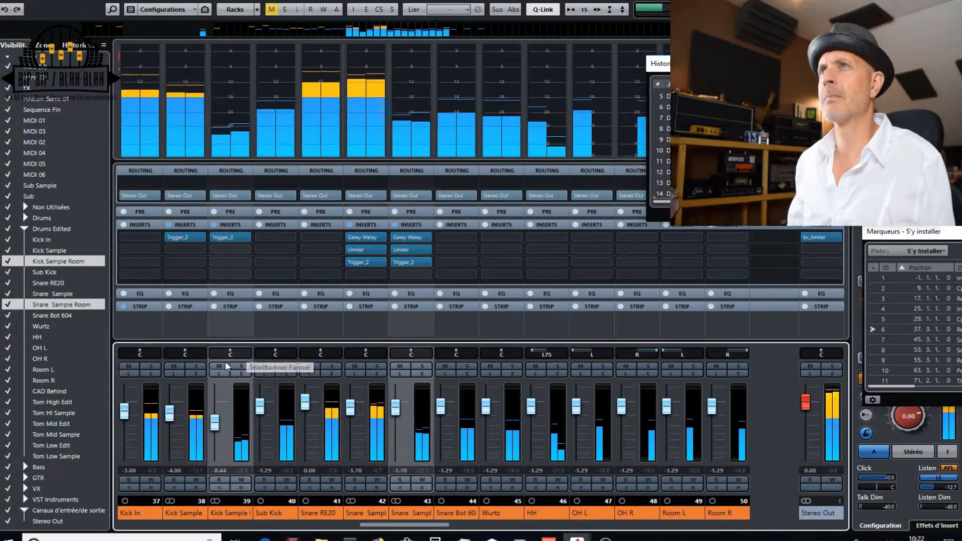
{"action": "key", "text": "space"}
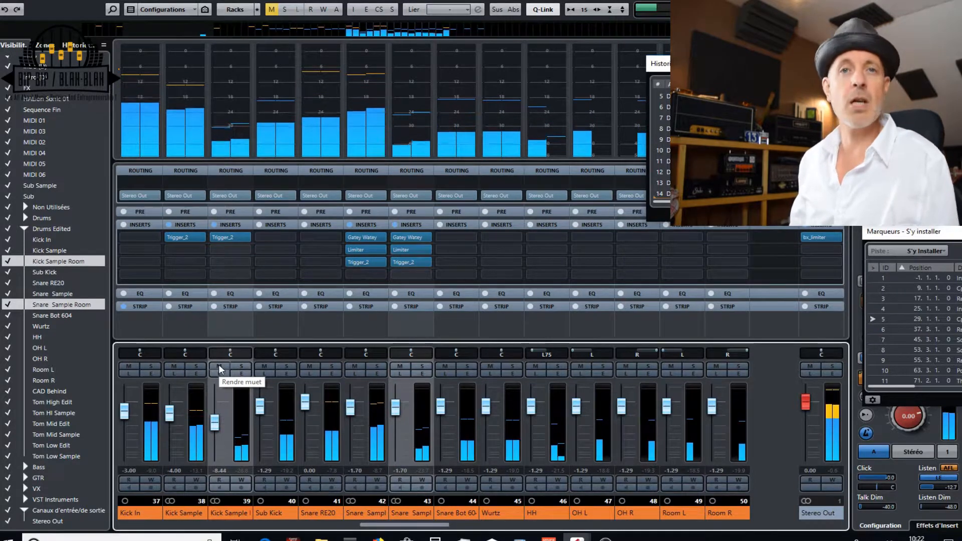
{"action": "left_click", "coordinate": [219, 366]}
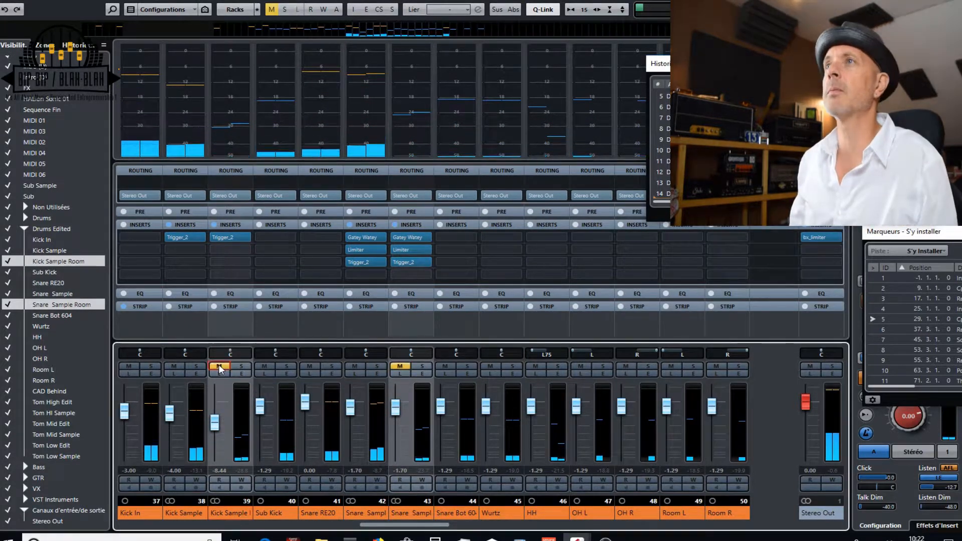
{"action": "key", "text": "space"}
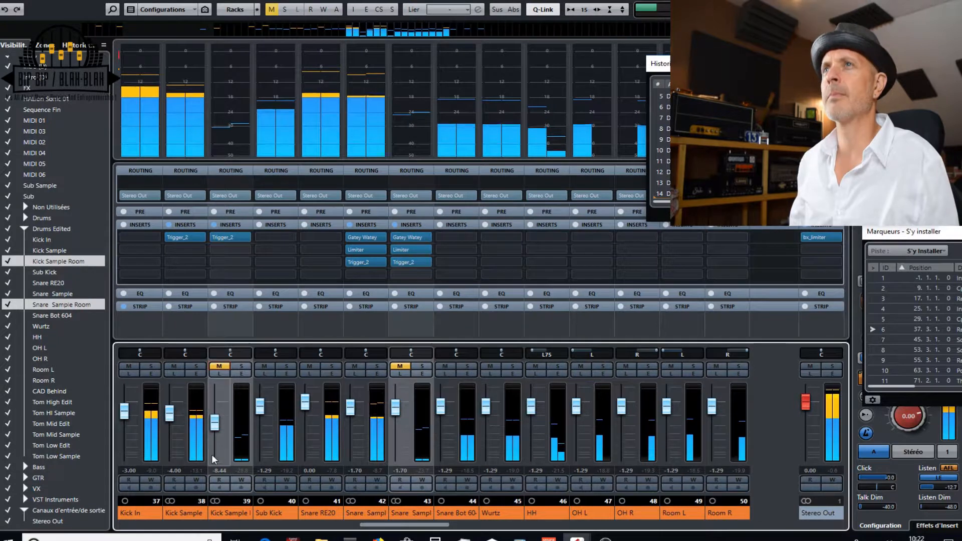
Step: Select the Kick Sample and Snare Sample channels and mute them both to hear only the recorded drums
{"action": "left_click", "coordinate": [181, 511]}
{"action": "left_click", "coordinate": [363, 513]}
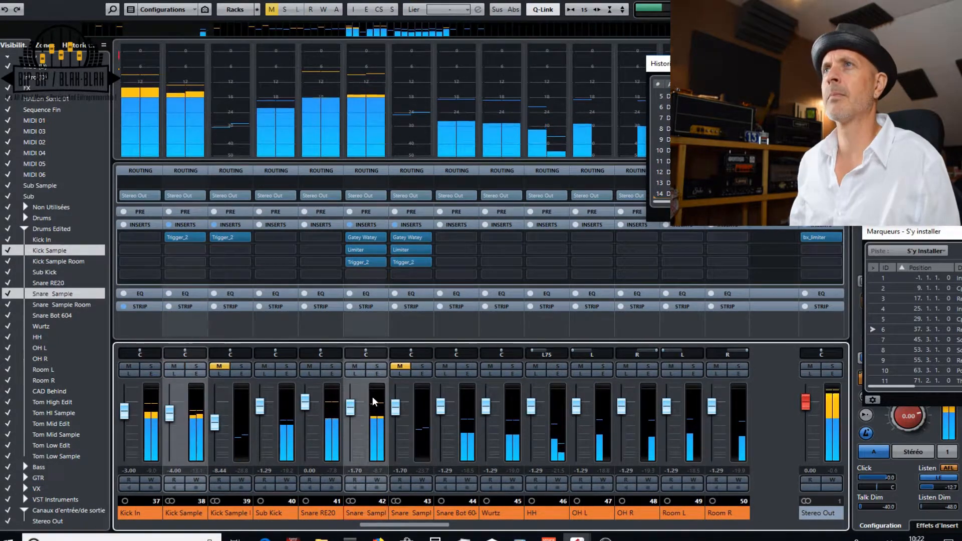
{"action": "left_click", "coordinate": [354, 366]}
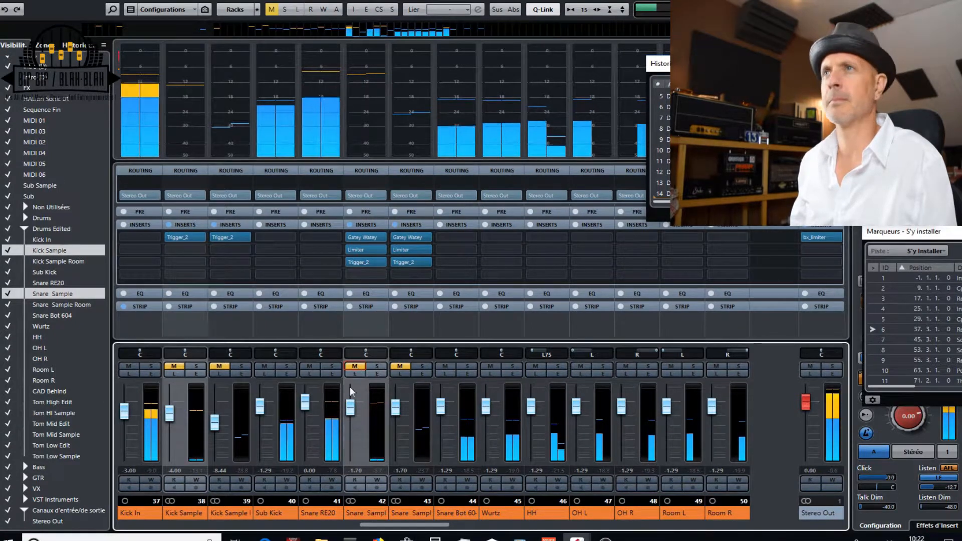
Step: Add both sample room channels to the selection and unmute all four kick and snare sample channels together
{"action": "left_click", "coordinate": [221, 512], "text": "ctrl"}
{"action": "left_click", "coordinate": [405, 514], "text": "ctrl"}
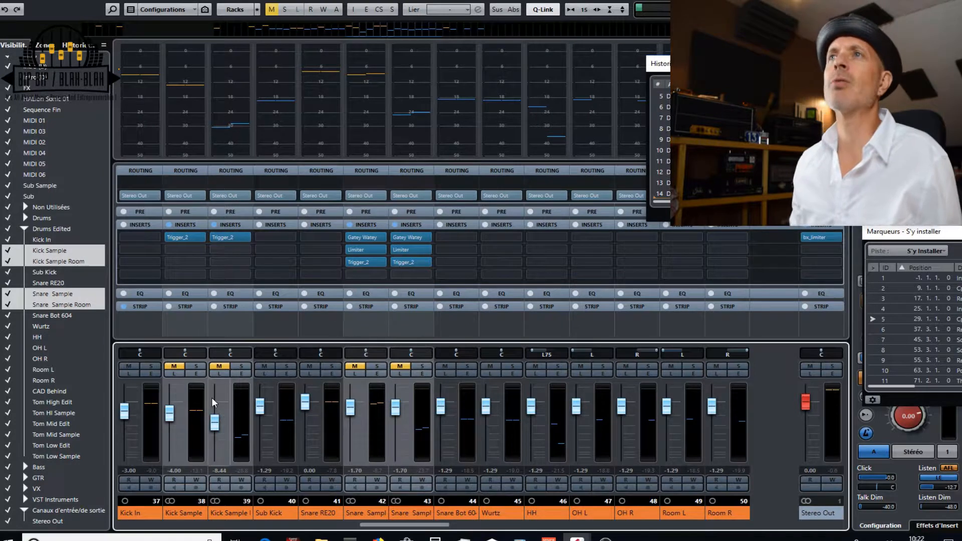
{"action": "left_click", "coordinate": [173, 367]}
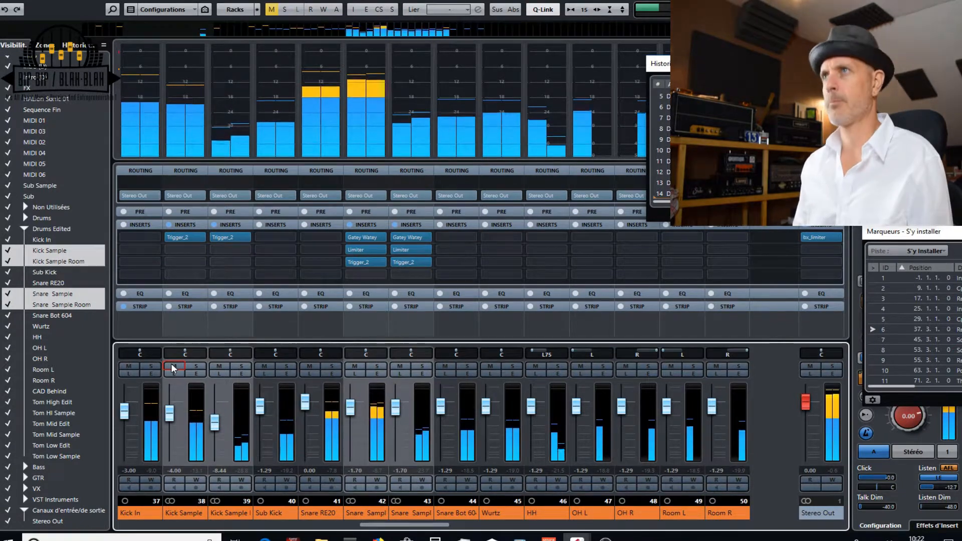
Step: Stop playback, close the mixer and bring the tom edit and tom sample tracks into view in the arrangement
{"action": "left_click_drag", "start_coordinate": [375, 525], "coordinate": [440, 530]}
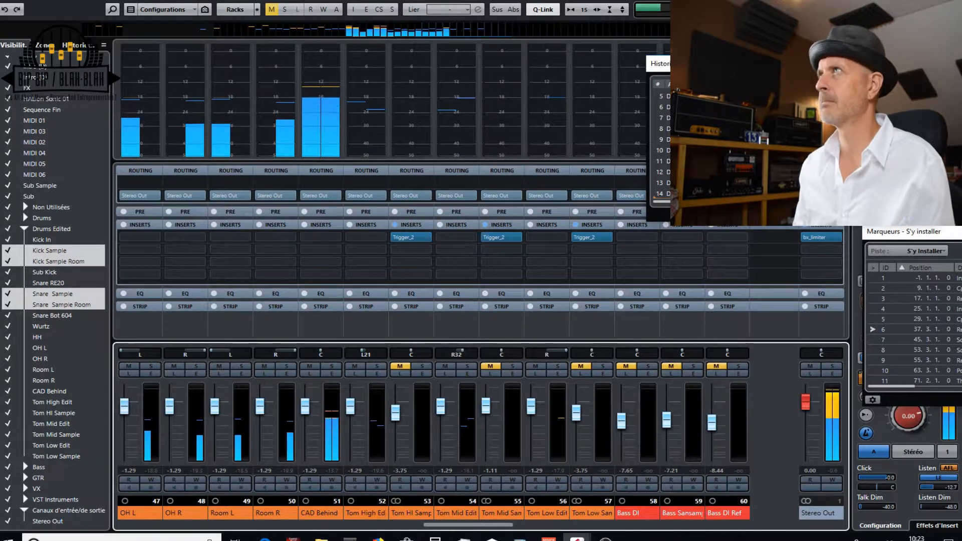
{"action": "key", "text": "F3"}
{"action": "key", "text": "space"}
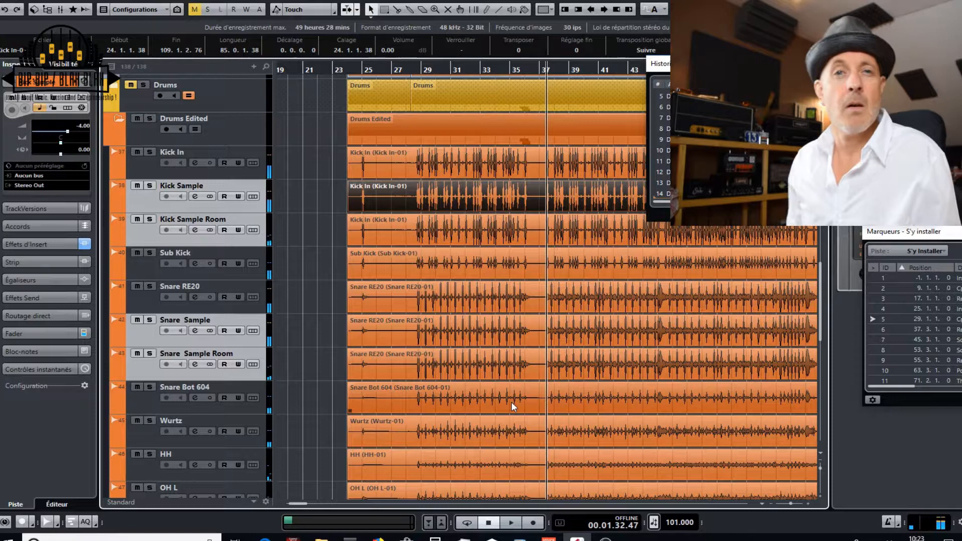
{"action": "scroll", "coordinate": [511, 402], "scroll_direction": "down", "scroll_amount": 8}
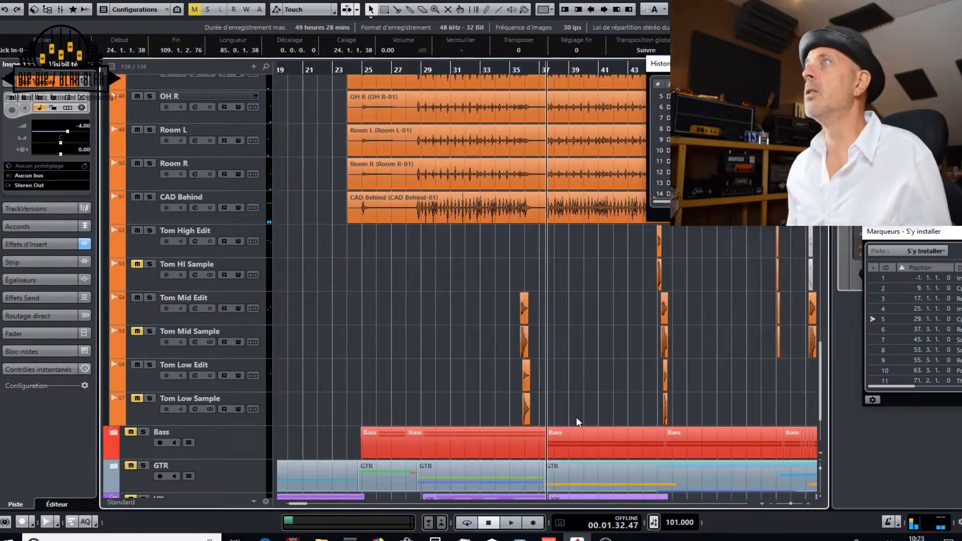
{"action": "scroll", "coordinate": [594, 276], "scroll_direction": "right", "scroll_amount": 4}
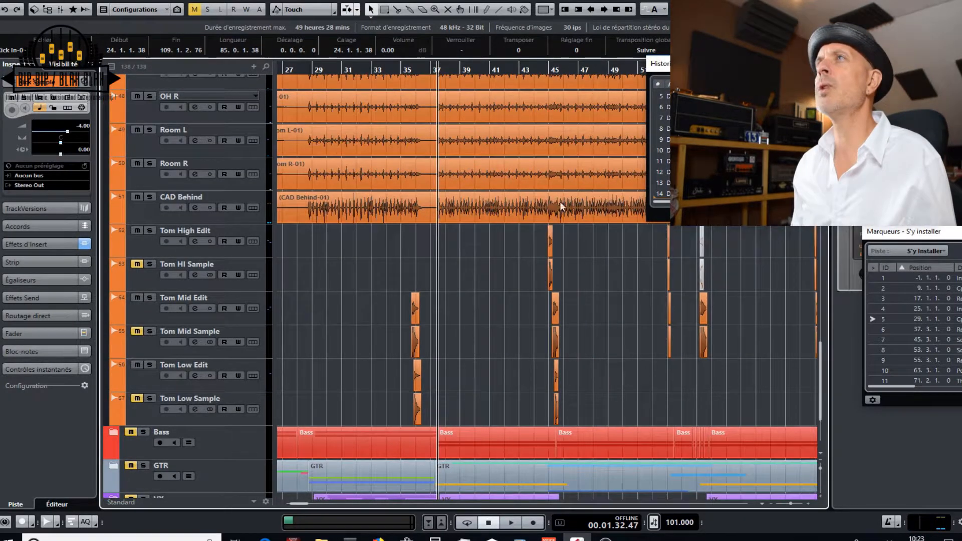
Step: Play the tom fill near bar 45 from just before it, with the tom sample tracks muted
{"action": "left_click", "coordinate": [545, 70]}
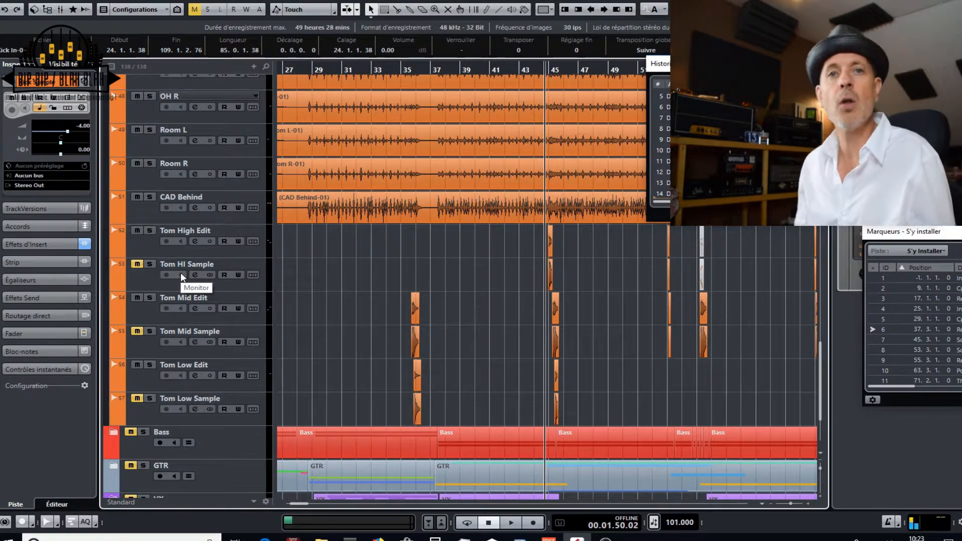
{"action": "key", "text": "space"}
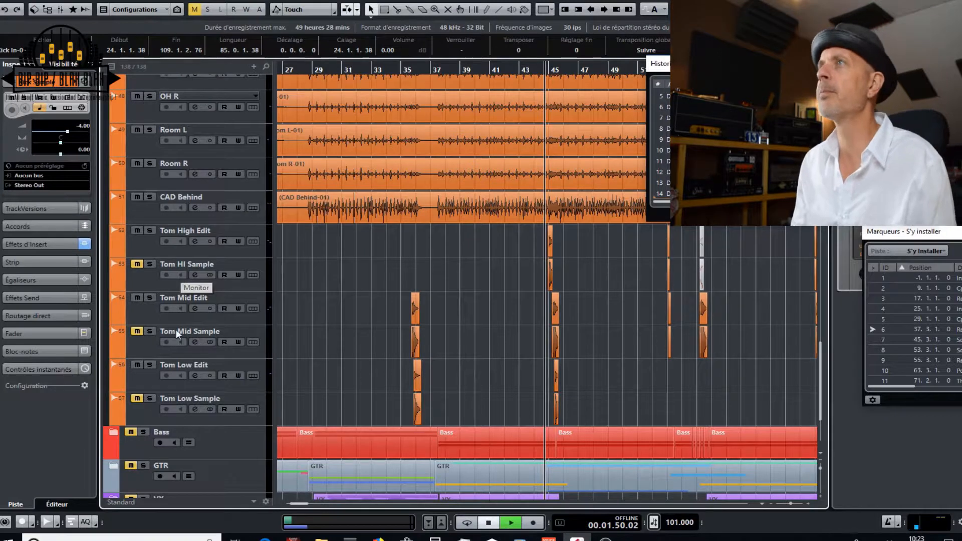
{"action": "key", "text": "space"}
{"action": "left_click", "coordinate": [534, 72]}
{"action": "key", "text": "space"}
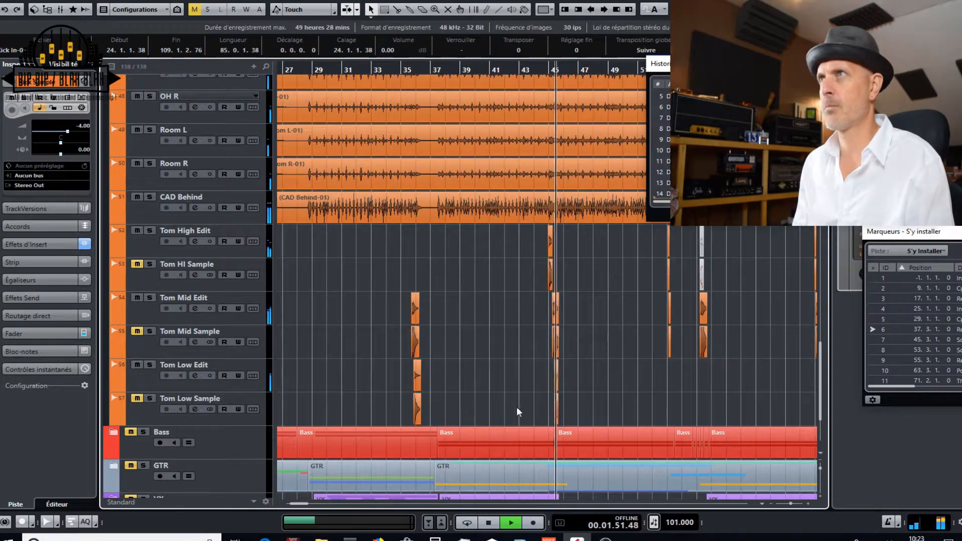
{"action": "key", "text": "space"}
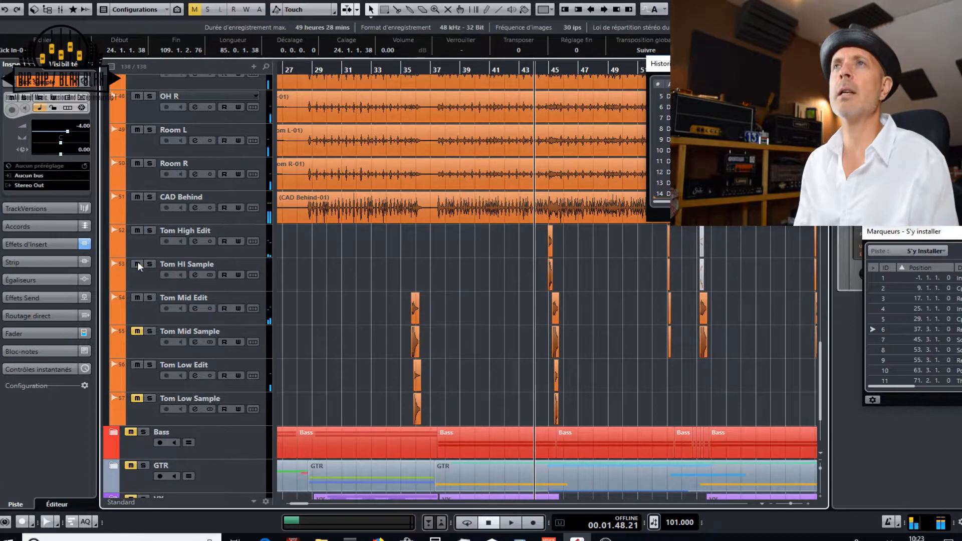
Step: Unmute the Tom HI, Tom Mid and Tom Low Sample tracks and play the fill near bar 45 twice
{"action": "left_click", "coordinate": [137, 331]}
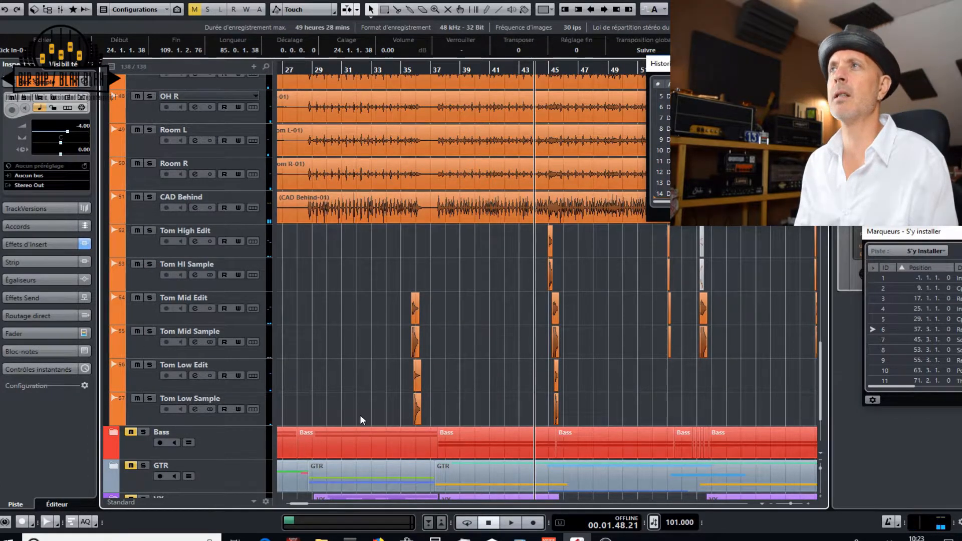
{"action": "key", "text": "space"}
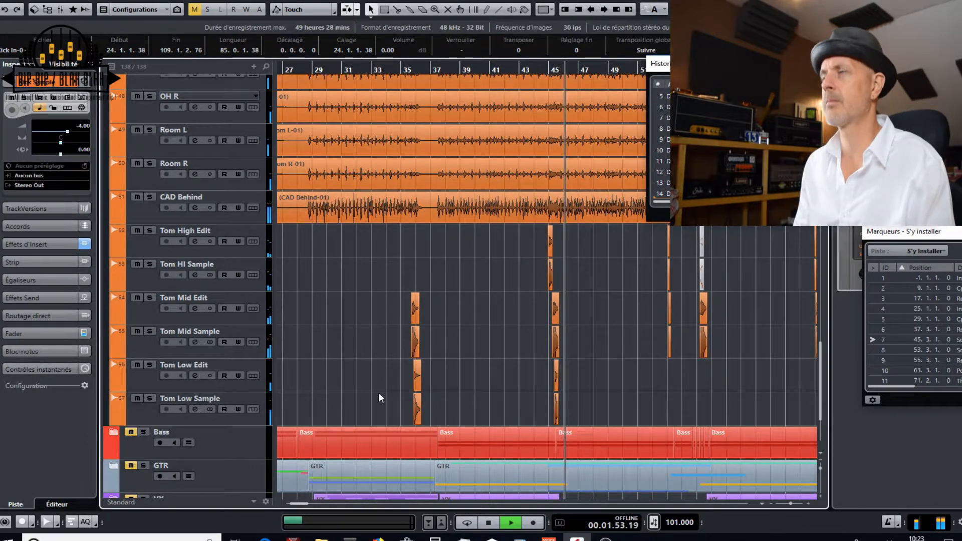
{"action": "key", "text": "space"}
{"action": "key", "text": "space"}
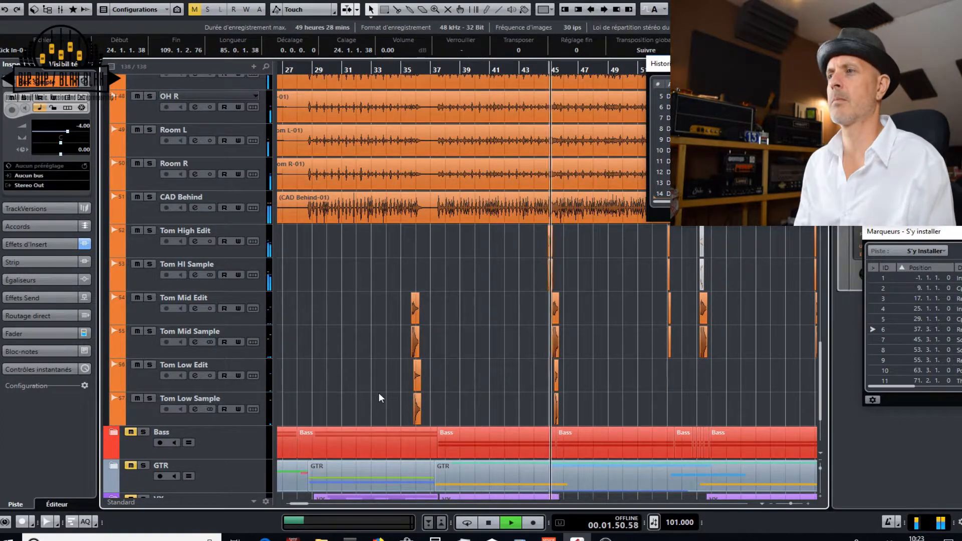
{"action": "key", "text": "space"}
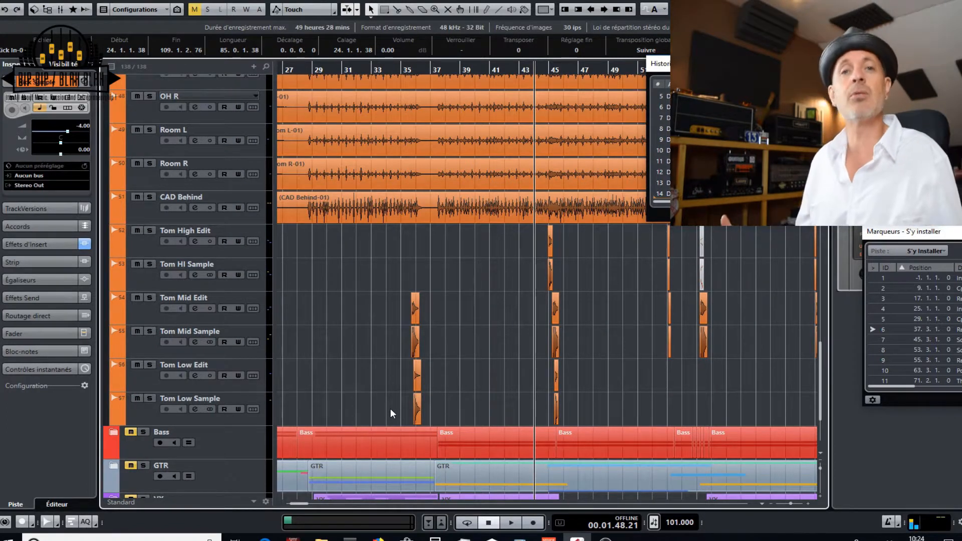
Step: Collapse the Drums Edited folder and turn on group editing for it
{"action": "scroll", "coordinate": [403, 329], "scroll_direction": "up", "scroll_amount": 8}
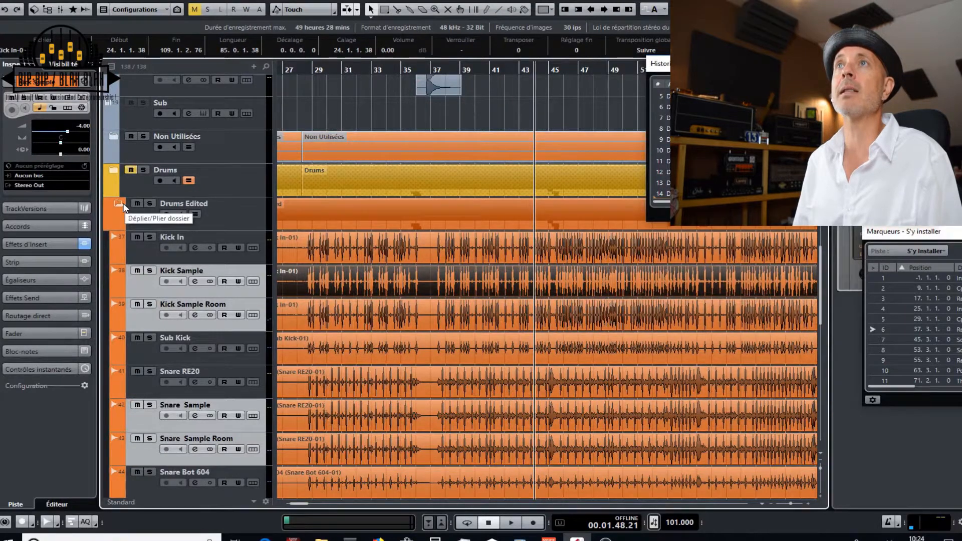
{"action": "left_click", "coordinate": [121, 203]}
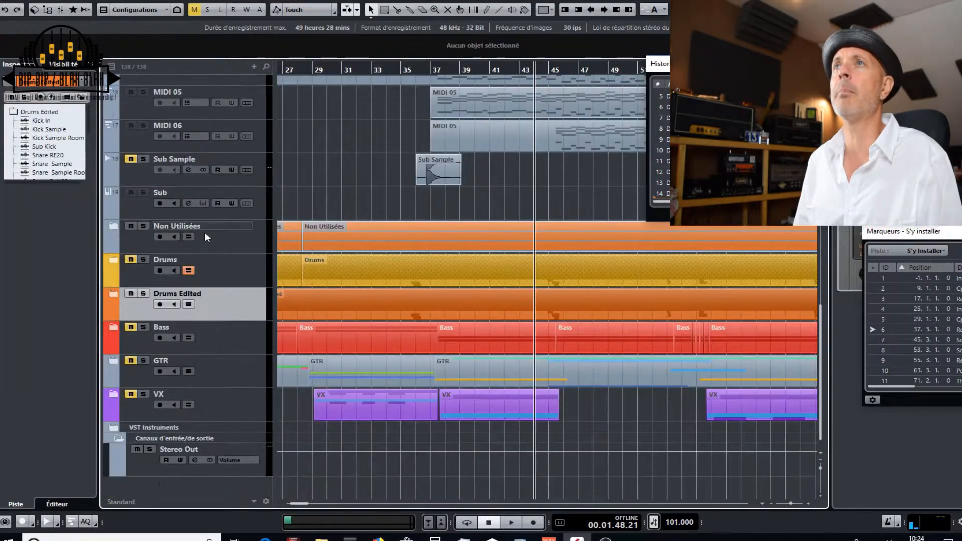
{"action": "left_click", "coordinate": [189, 304]}
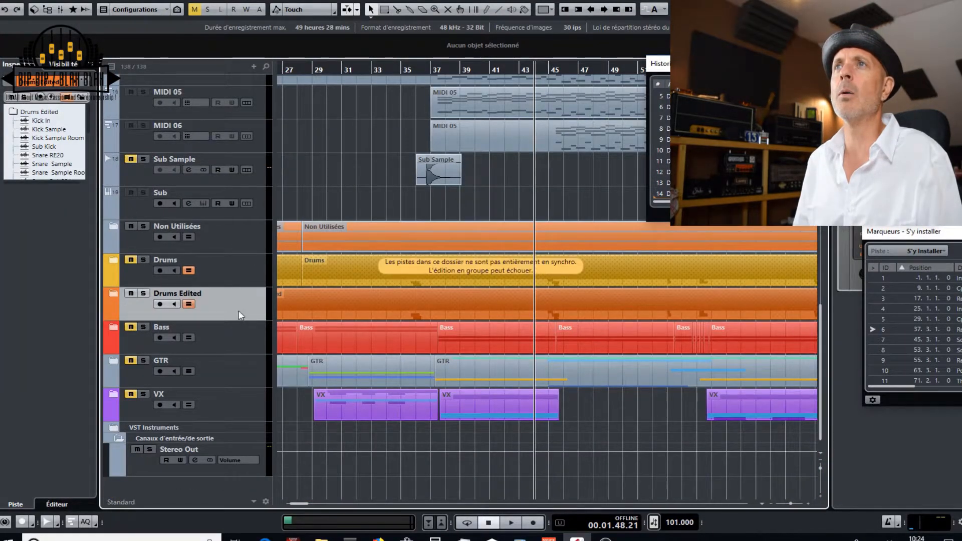
Step: From bar 39, play the original Drums folder with Drums Edited muted, and replay with Drums muted and Drums Edited unmuted
{"action": "left_click", "coordinate": [464, 71]}
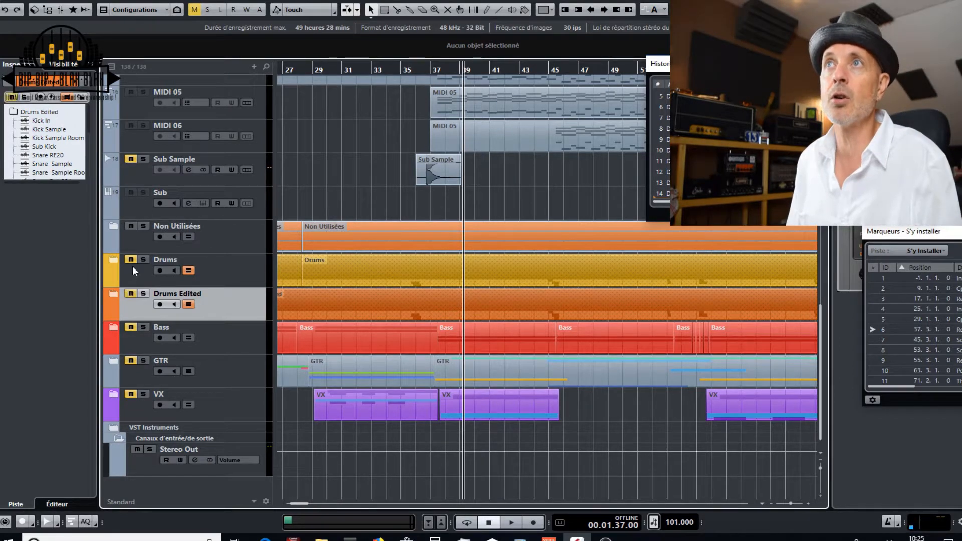
{"action": "key", "text": "space"}
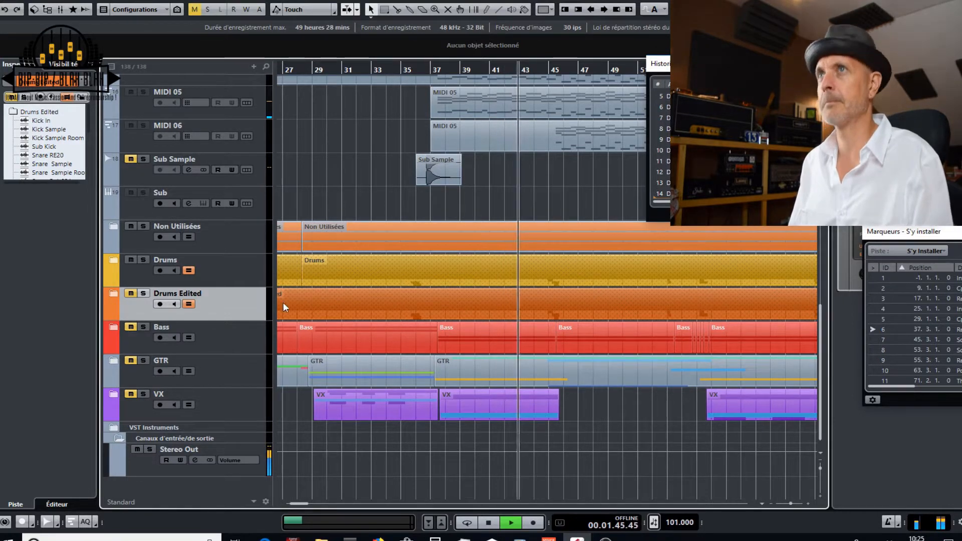
{"action": "key", "text": "space"}
{"action": "left_click", "coordinate": [130, 258]}
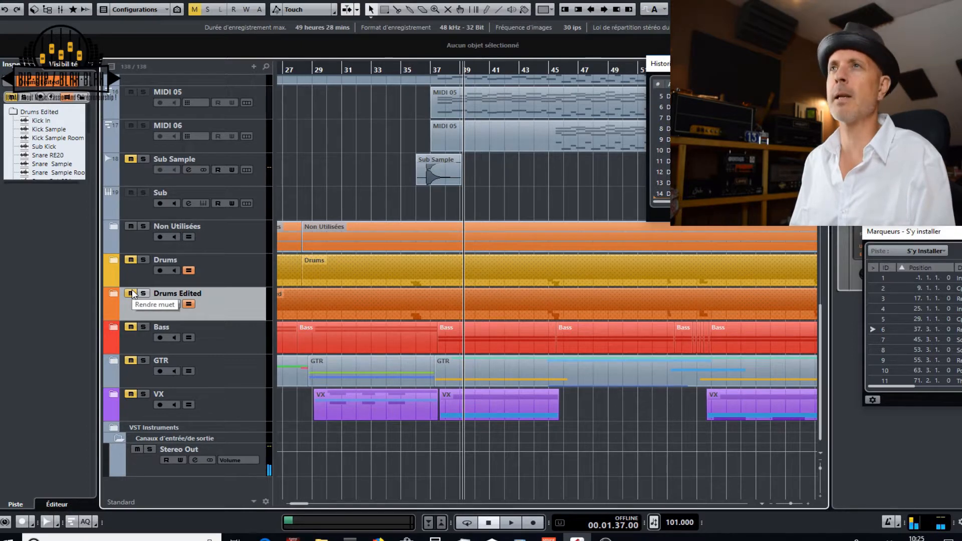
{"action": "key", "text": "space"}
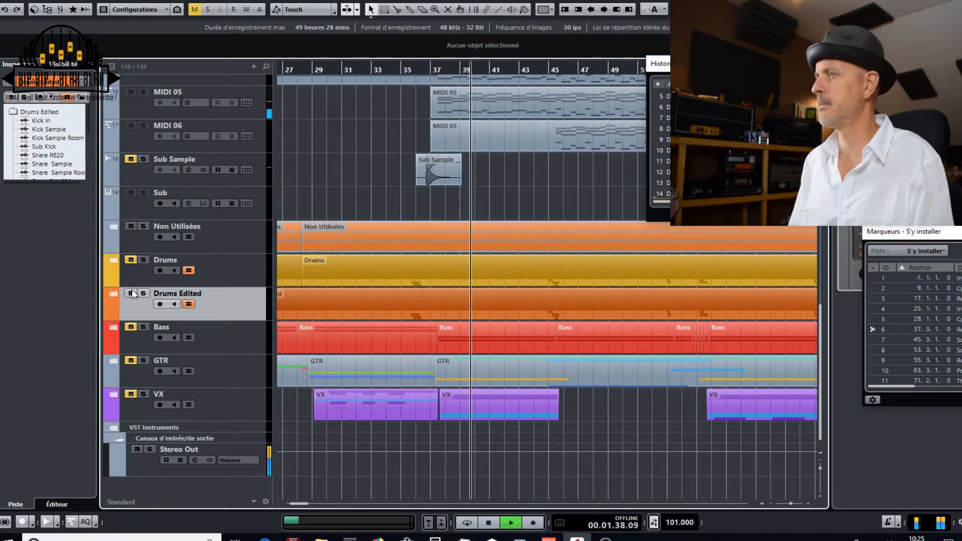